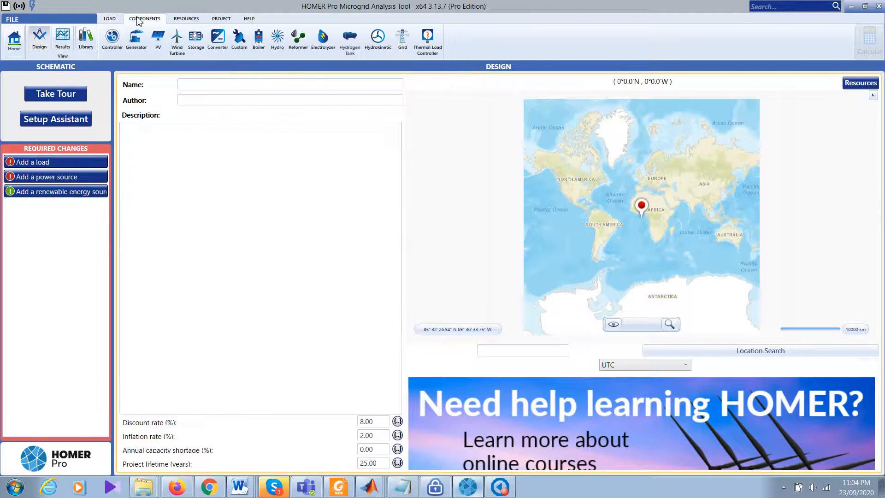
Step: Browse the Resources, Project, Help, Load and Components ribbon tabs
left_click(192, 19)
left_click(221, 20)
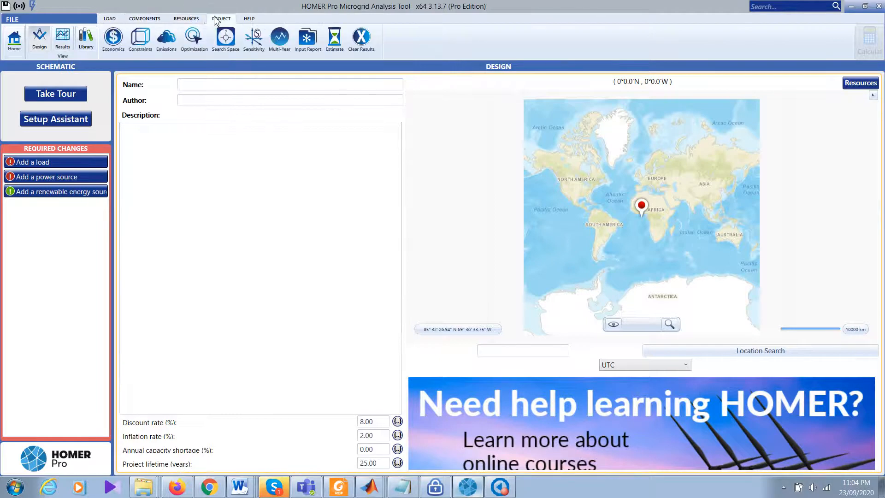
left_click(255, 19)
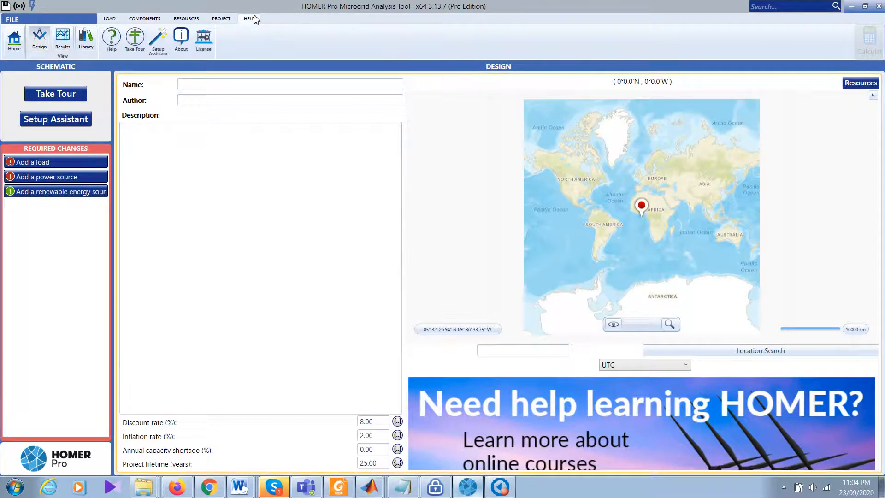
left_click(110, 20)
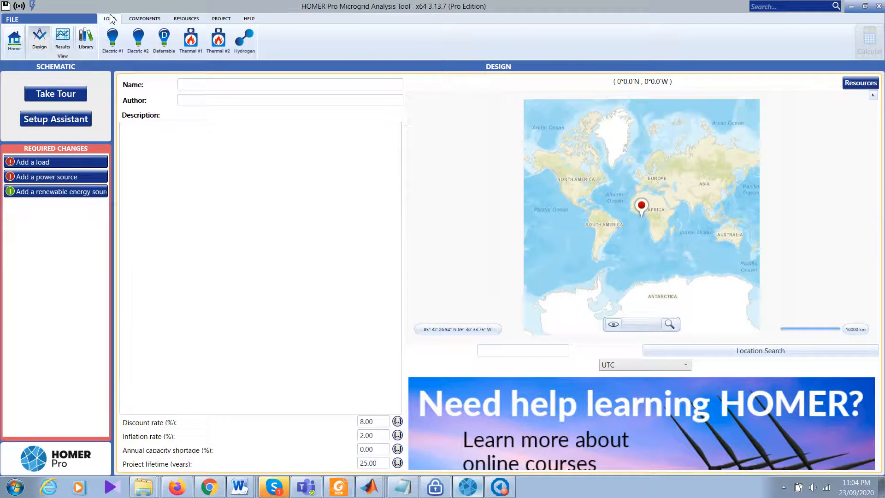
left_click(141, 21)
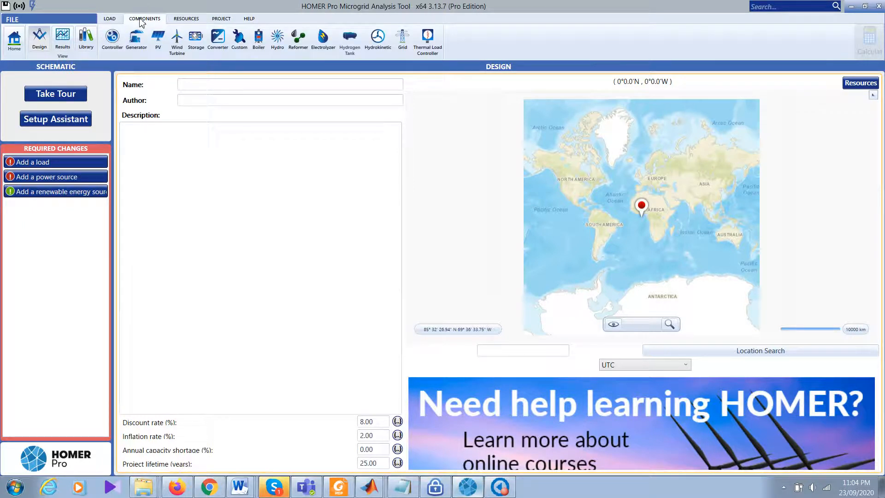
Step: Keep Generic flat plate PV as the PV type on the setup page, then switch to the Library
left_click(160, 42)
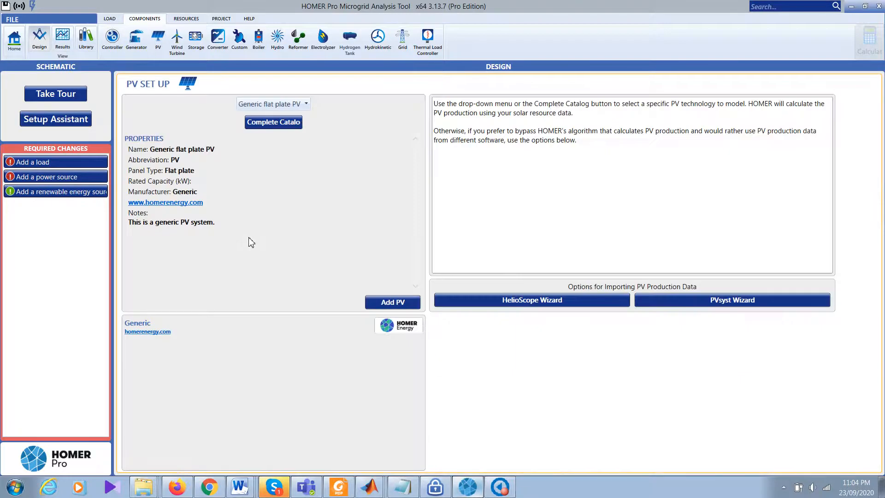
left_click(297, 104)
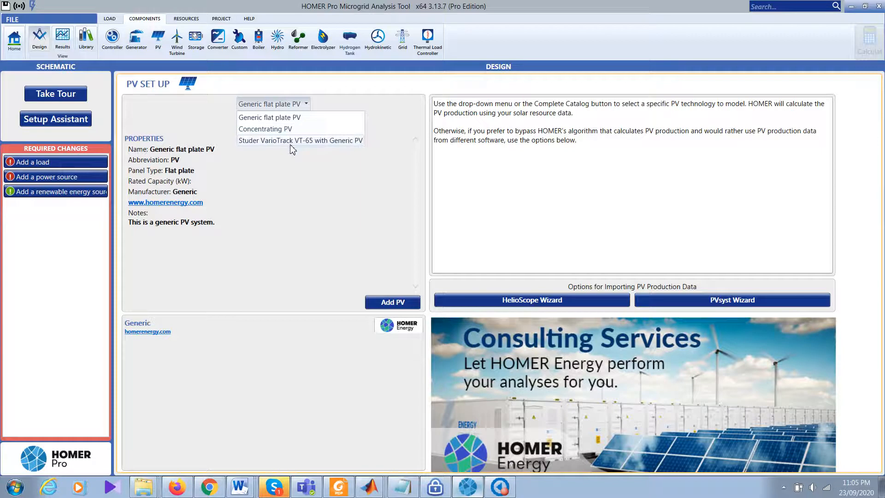
left_click(283, 201)
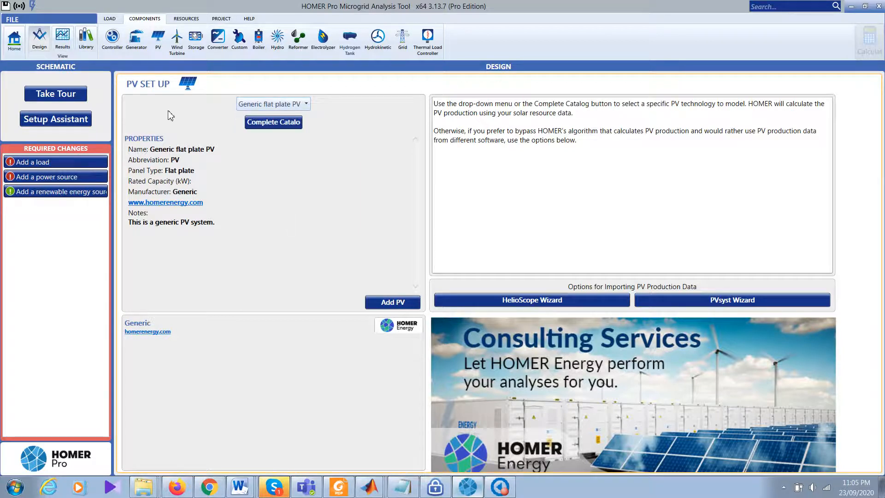
left_click(86, 38)
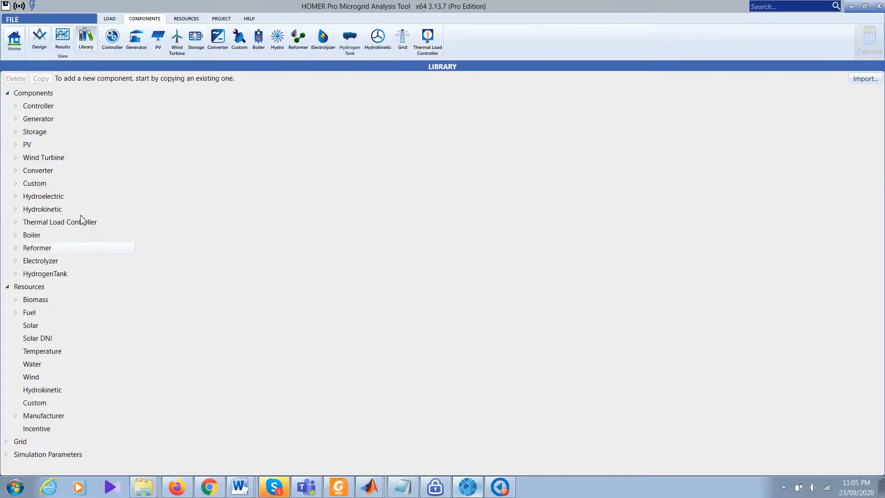
Step: Expand the Library's PV category and keep Generic flat plate PV as the default model
double_click(28, 144)
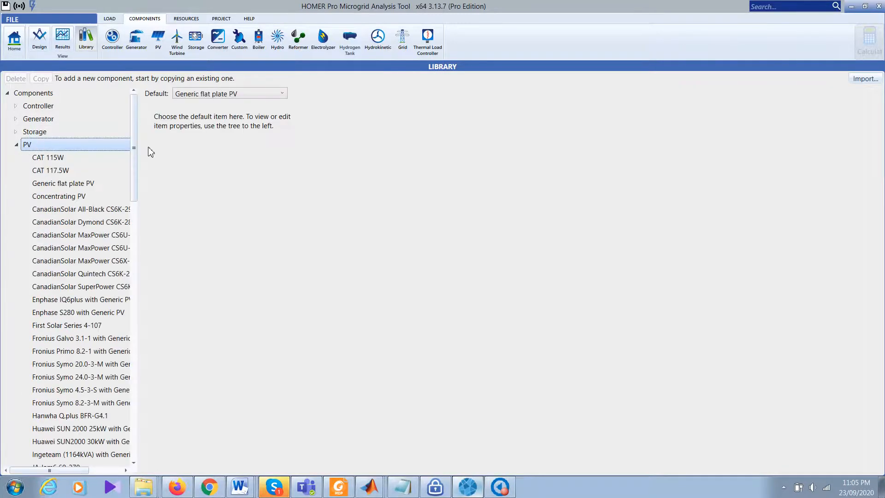
left_click(270, 94)
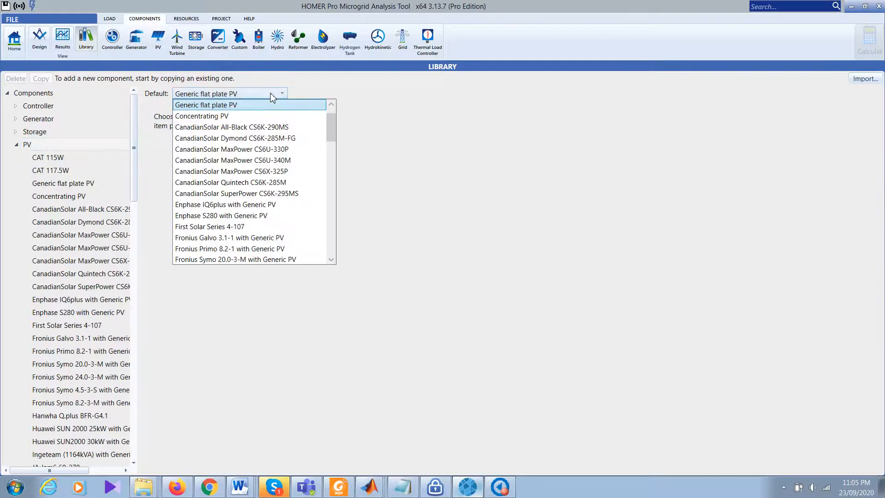
left_click_drag(329, 120, 334, 247)
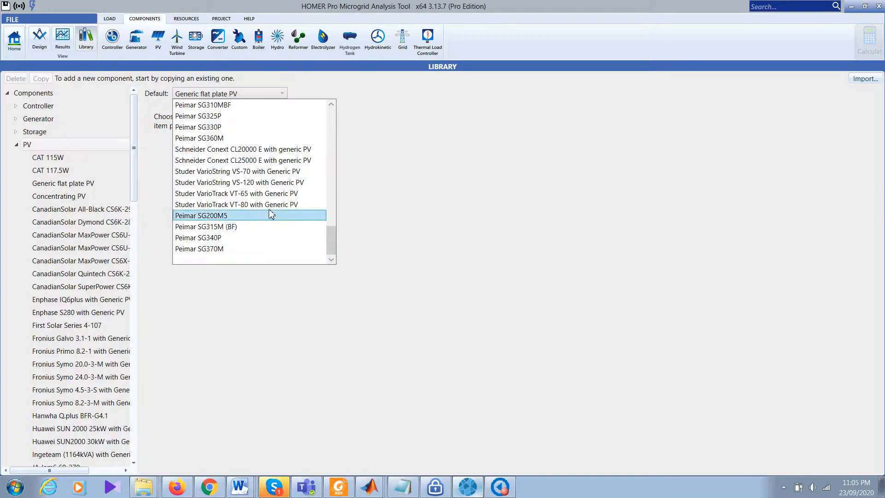
left_click_drag(330, 236, 334, 103)
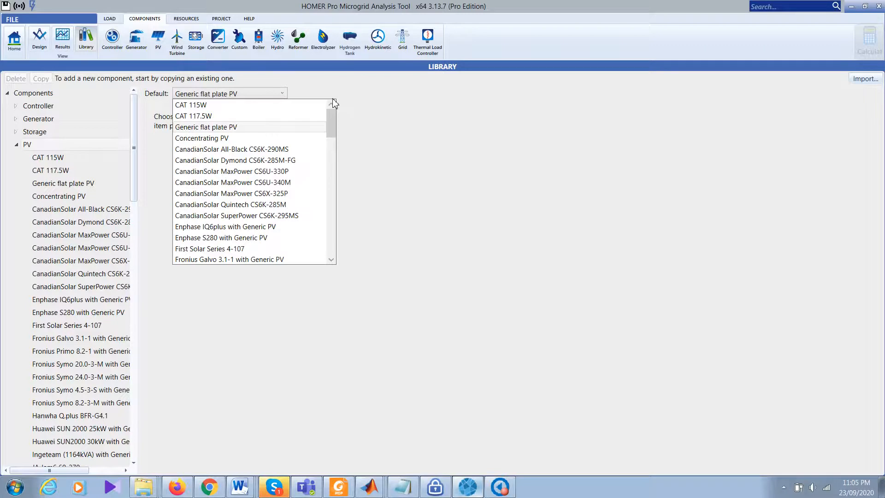
left_click(235, 132)
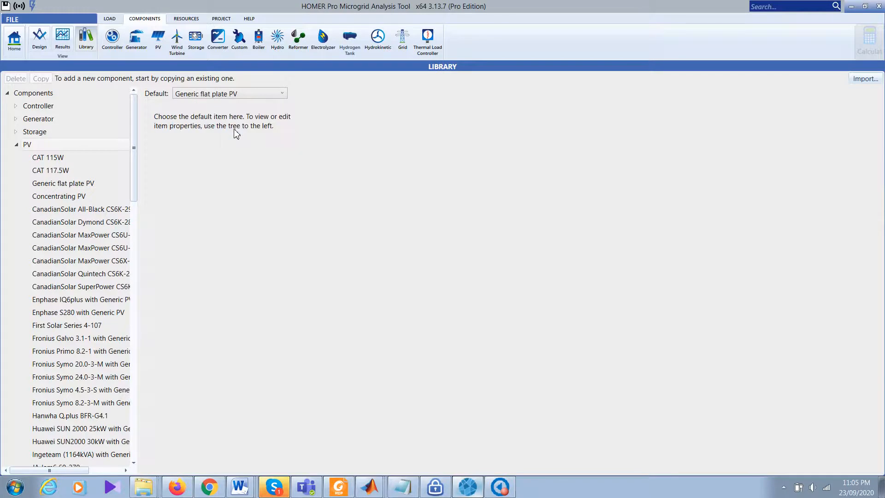
Step: Add the Generic flat plate PV to the design from the PV setup page
left_click(163, 40)
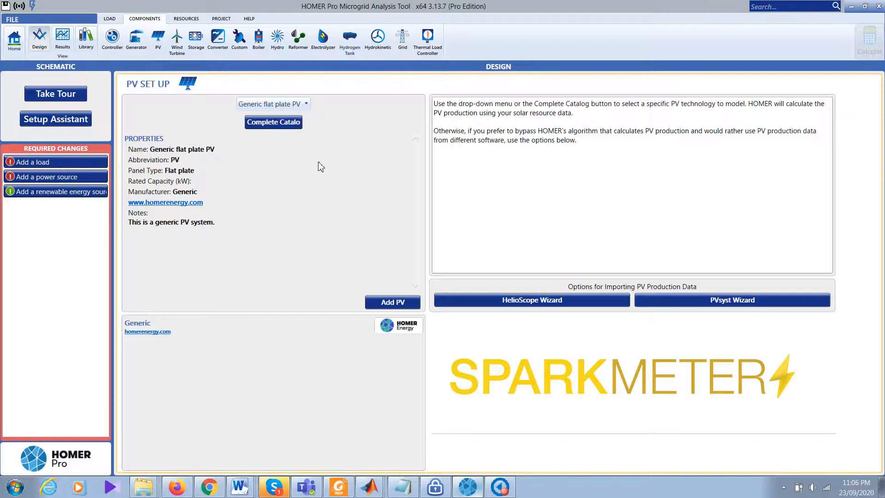
left_click(398, 307)
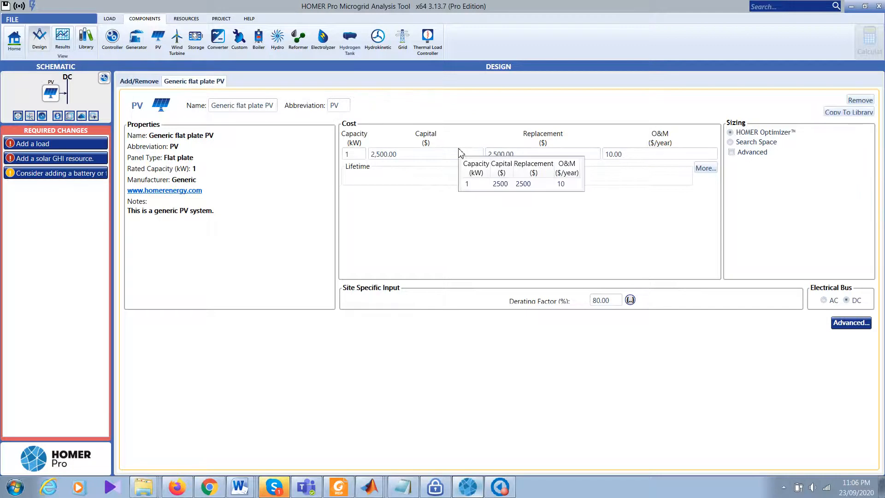
Step: Inspect the PV capacity, capital, replacement and O&M cost fields, leaving capacity at 1 kW
left_click(444, 160)
key("shift+Left")
key("shift+Left")
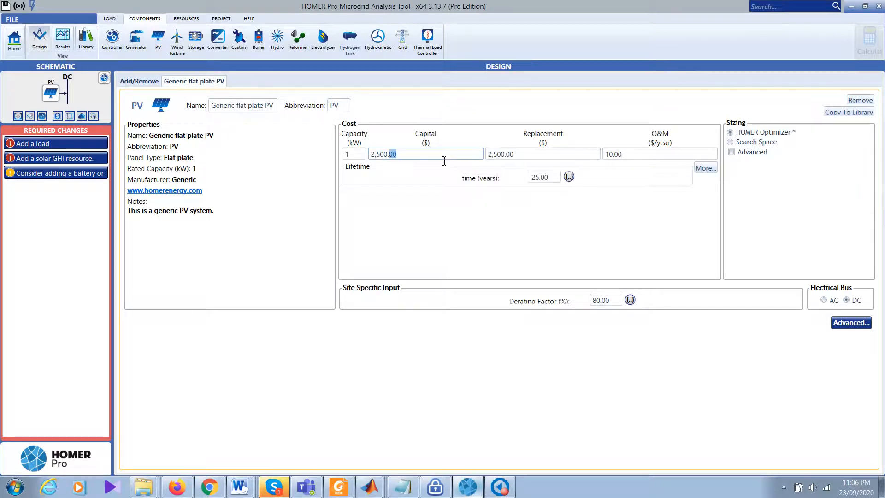
left_click(546, 160)
key("shift+Left")
key("shift+Left")
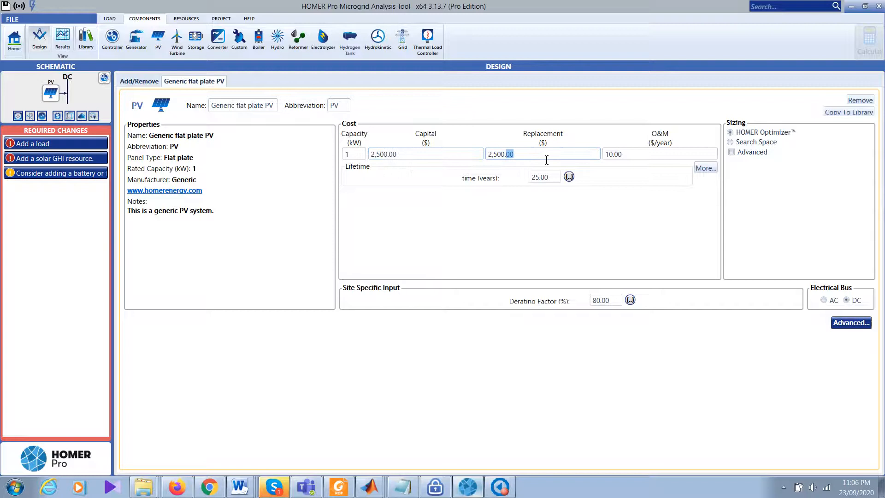
left_click(642, 159)
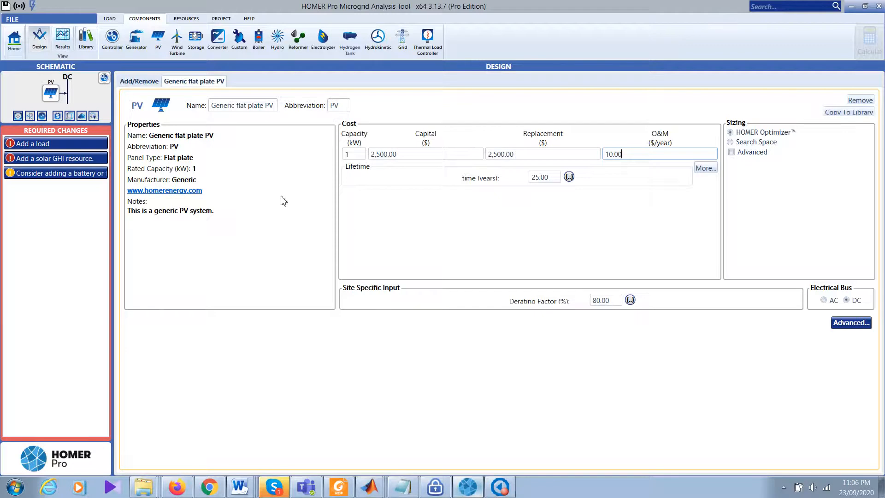
left_click(364, 159)
left_click(429, 159)
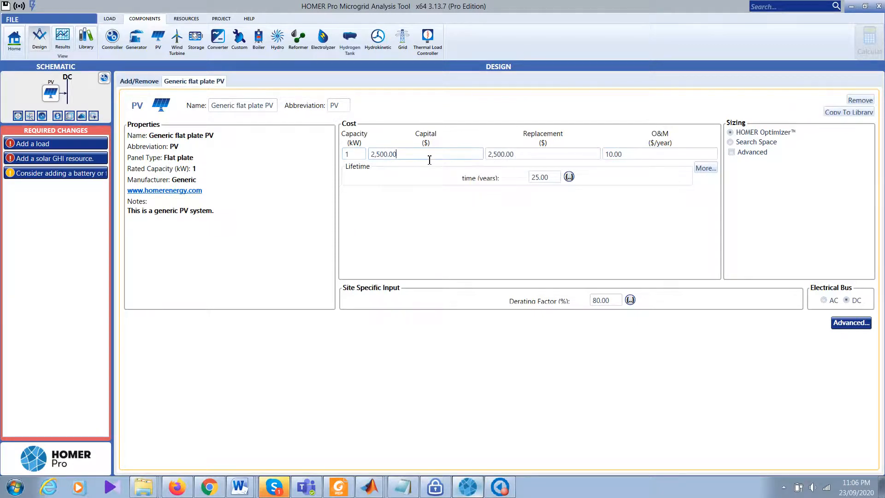
left_click(534, 160)
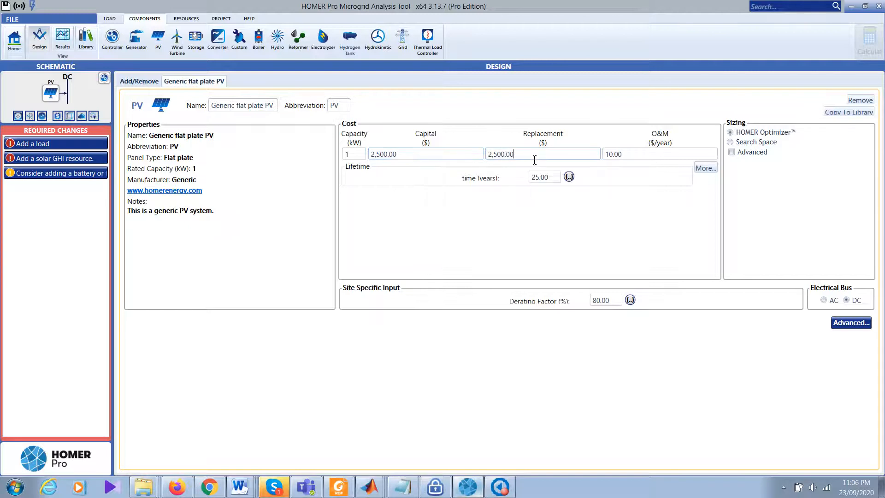
left_click(437, 160)
left_click_drag(437, 159, 362, 157)
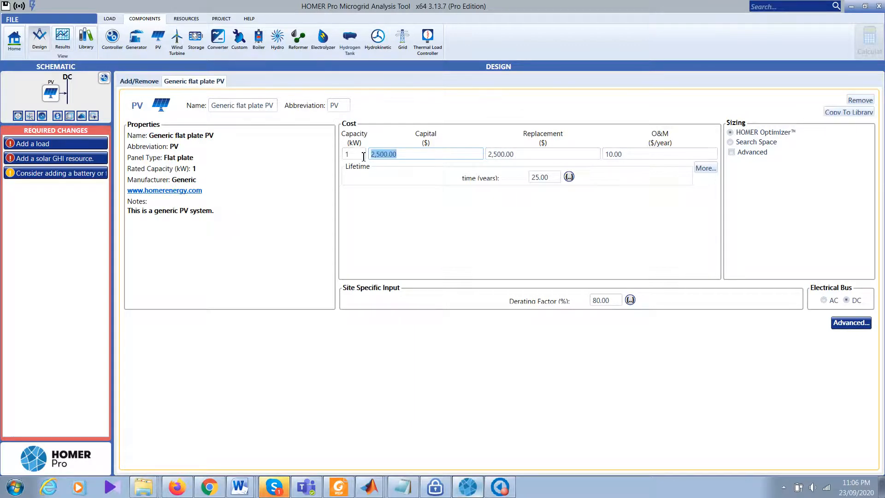
left_click_drag(363, 157, 325, 158)
left_click(402, 218)
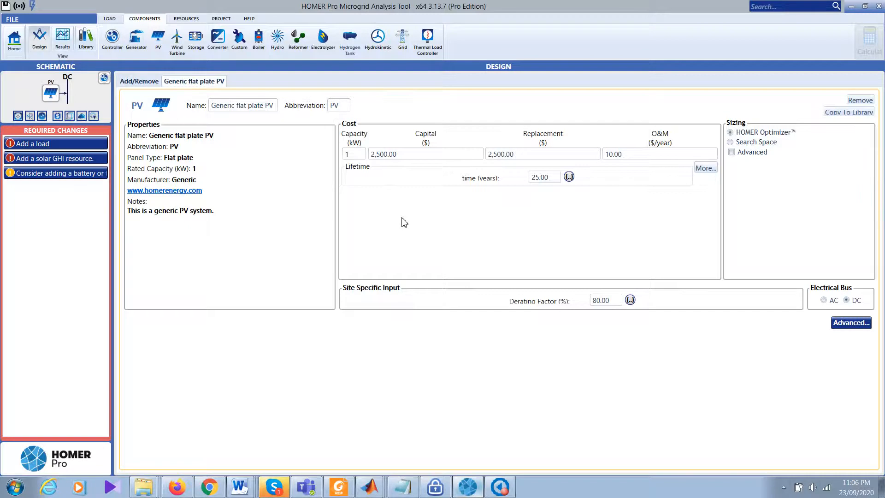
Step: Change the PV replacement cost to 2,000 and the O&M cost to 2 per year
left_click(441, 158)
key("shift+Left")
key("shift+Left")
left_click(522, 161)
left_click_drag(493, 155, 497, 155)
type("0")
left_click(635, 159)
left_click_drag(613, 158, 605, 156)
type("2")
Step: Open the full PV cost table and add a 2 kW row with scaled costs
left_click(708, 170)
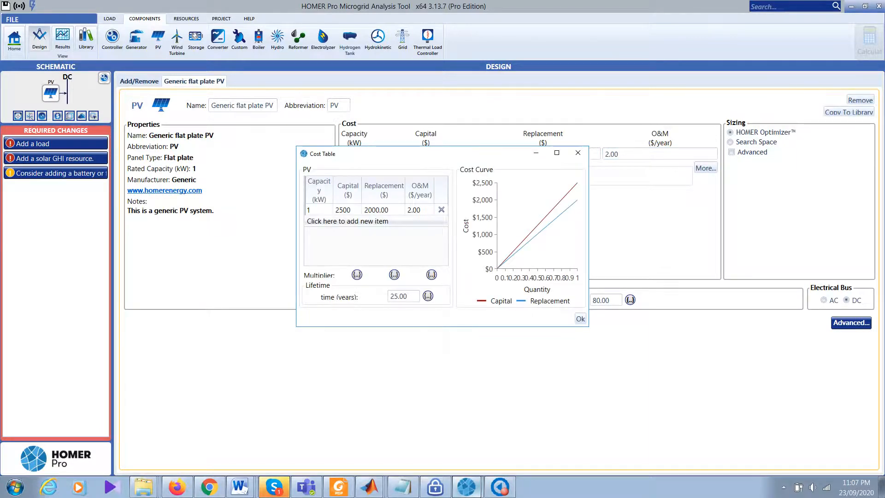
left_click(330, 223)
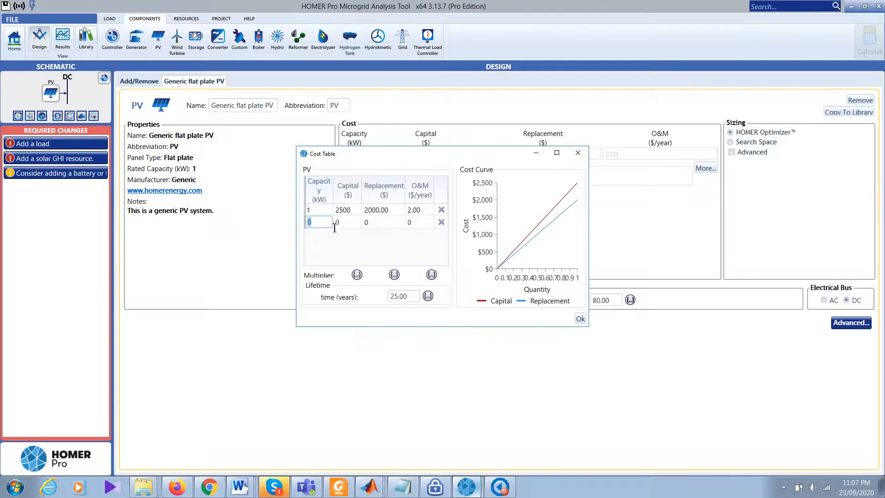
type("2")
left_click(346, 226)
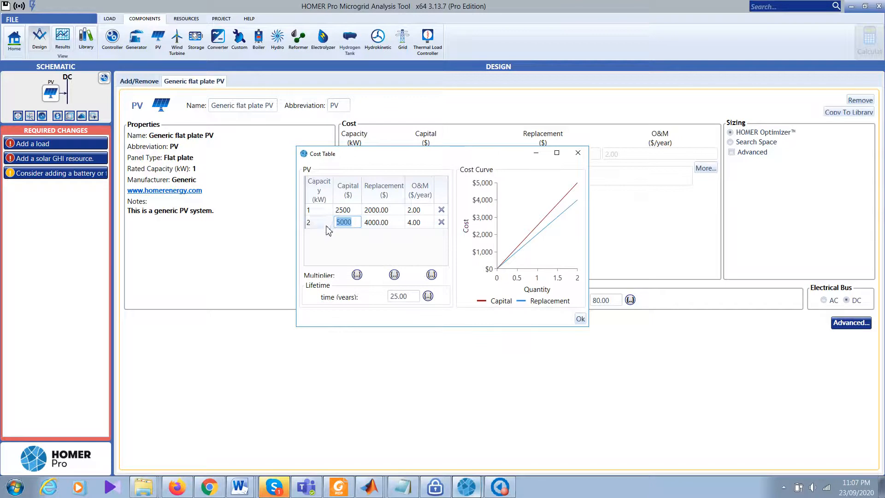
left_click(331, 248)
left_click(426, 223)
left_click(428, 224)
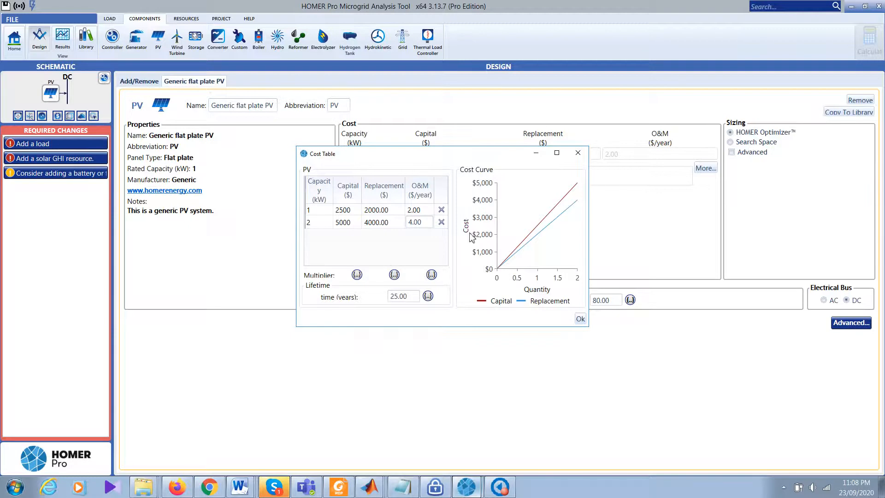
Step: Add 5 as a second capital cost multiplier value
left_click(357, 275)
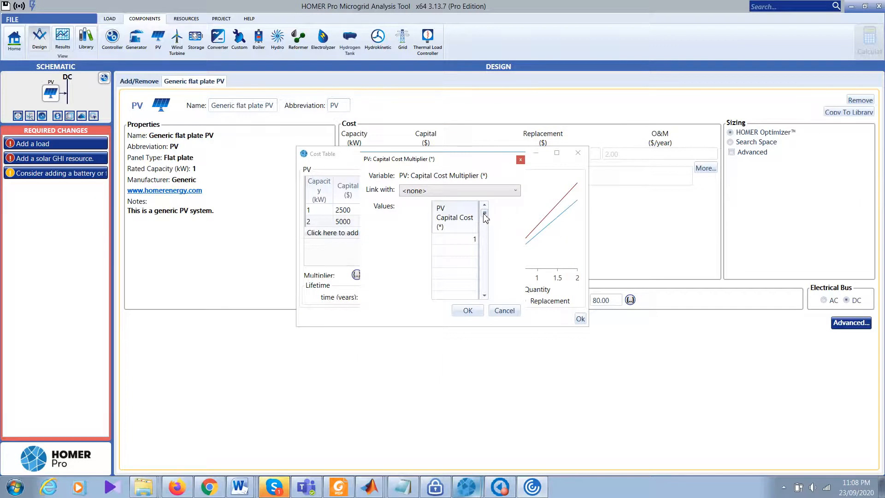
left_click(470, 253)
type("5")
left_click(466, 310)
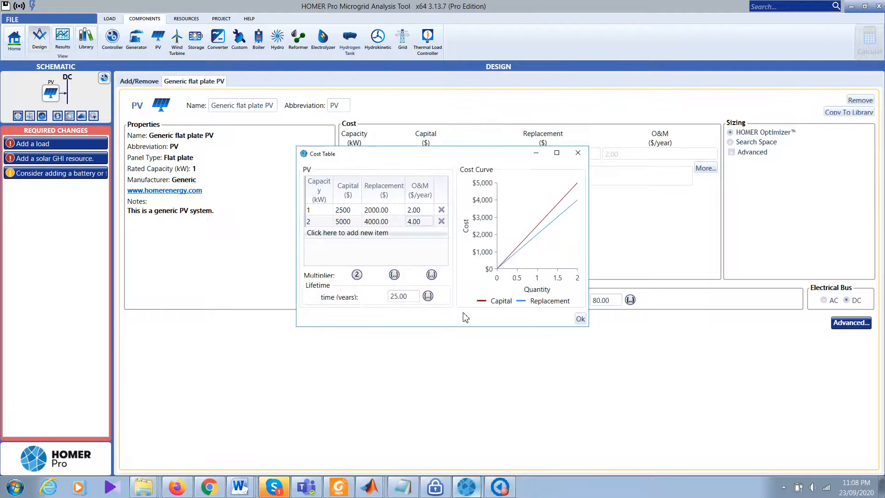
left_click(357, 275)
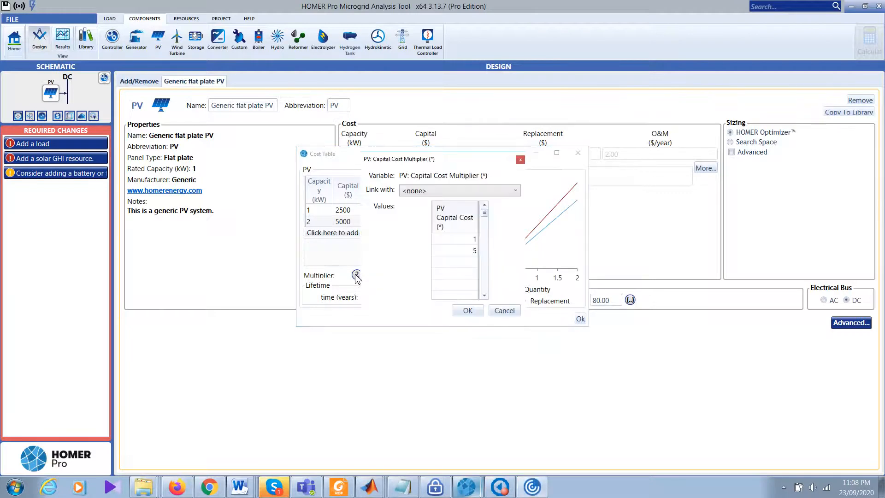
left_click(476, 251)
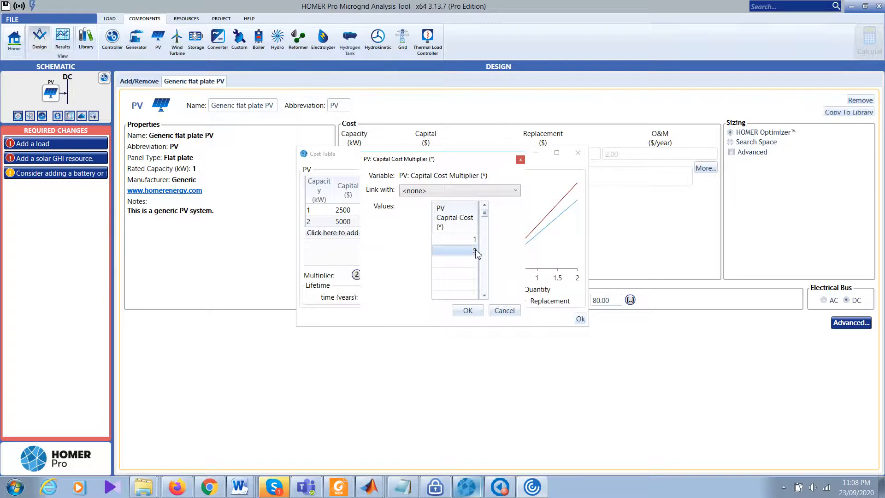
left_click(474, 252)
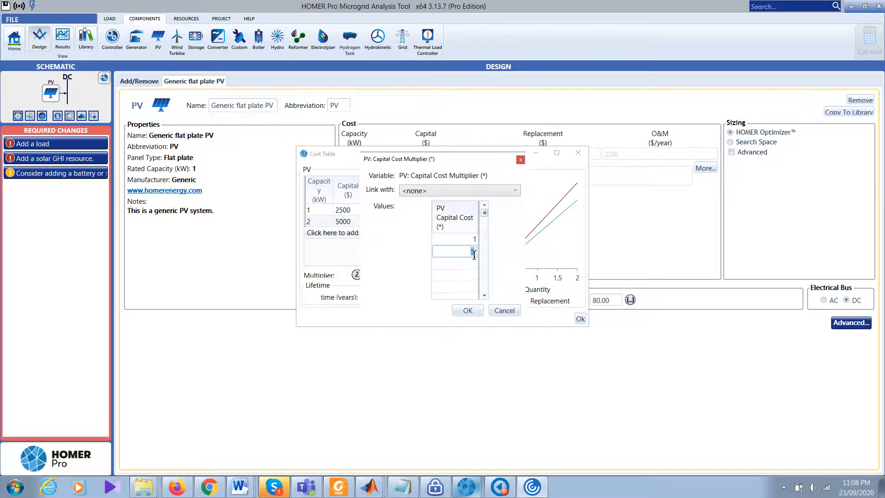
left_click(504, 310)
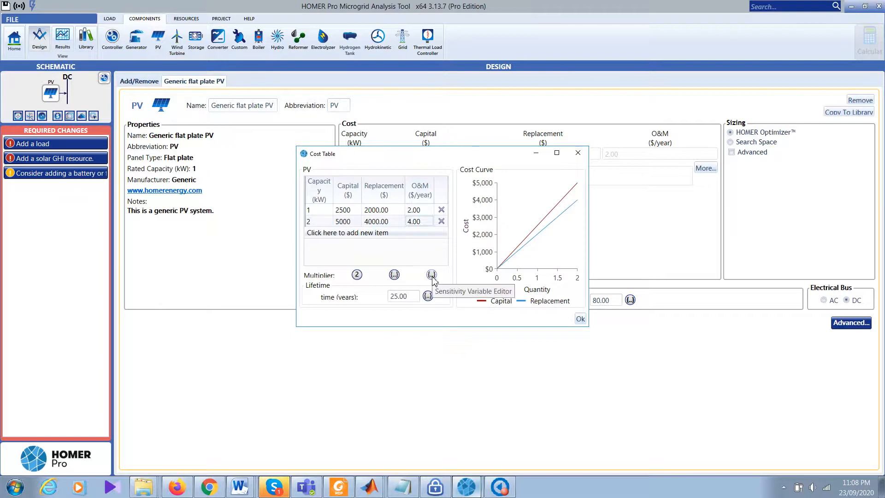
Step: Set the PV replacement cost multiplier to 0.4
left_click(394, 275)
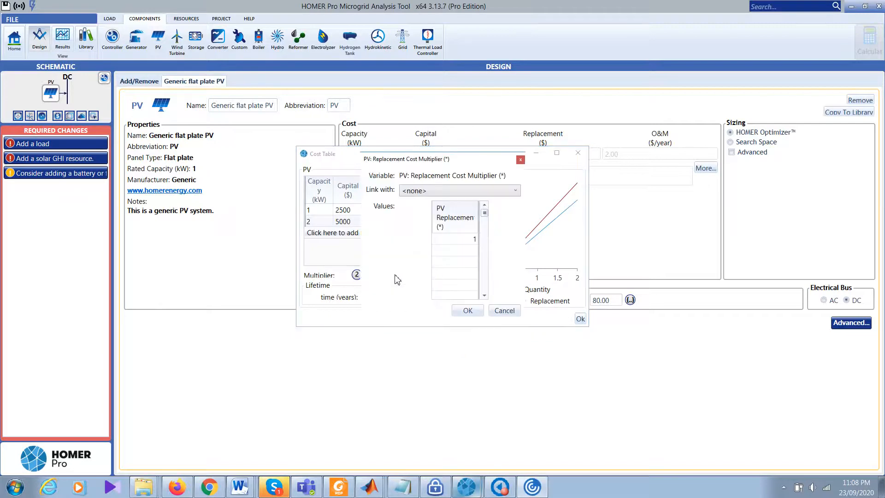
left_click(476, 240)
type("0.4")
left_click(467, 311)
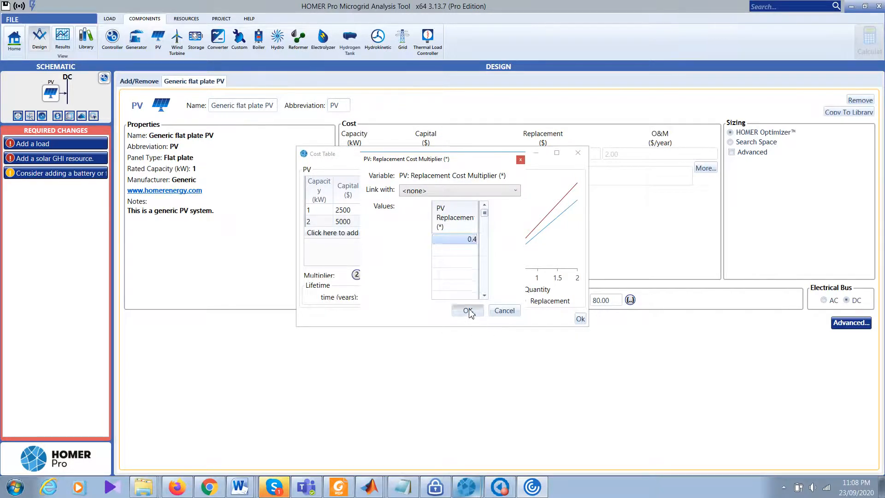
left_click(394, 275)
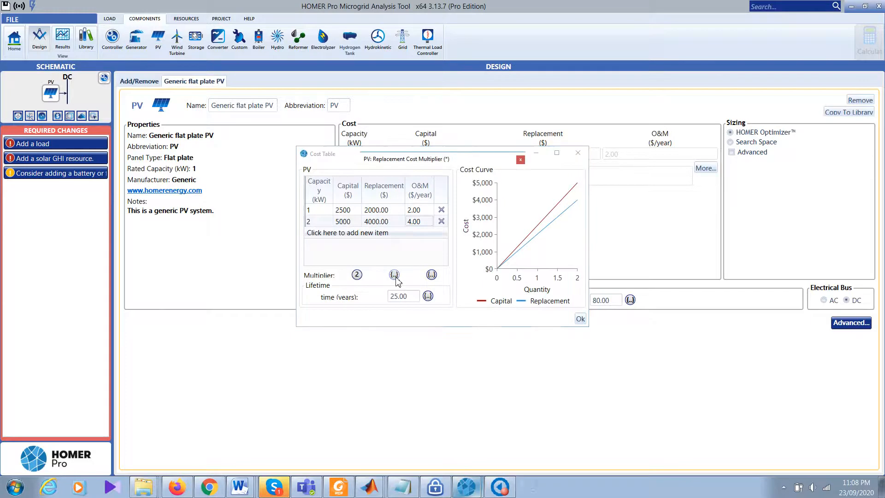
left_click(467, 310)
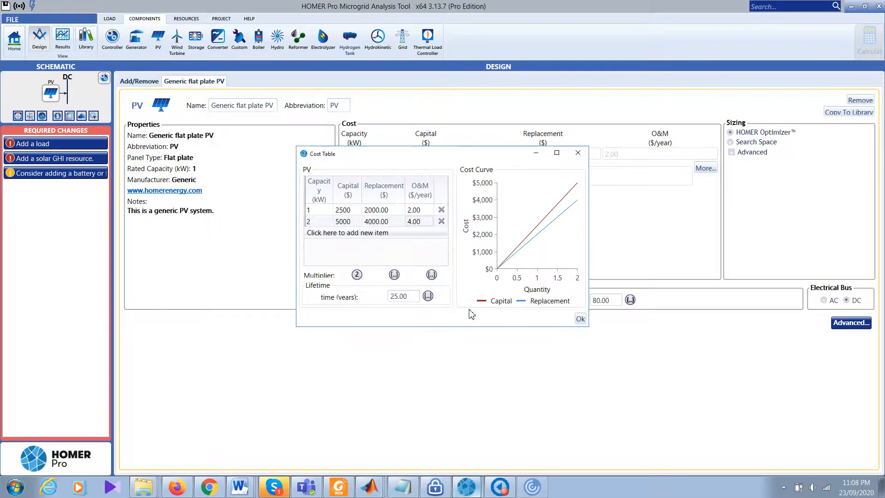
Step: Remove 5 from the capital multiplier so only 1 remains, and close the cost table
left_click(357, 275)
left_click(473, 252)
left_click(472, 252)
left_click(472, 252)
key("BackSpace")
left_click(474, 240)
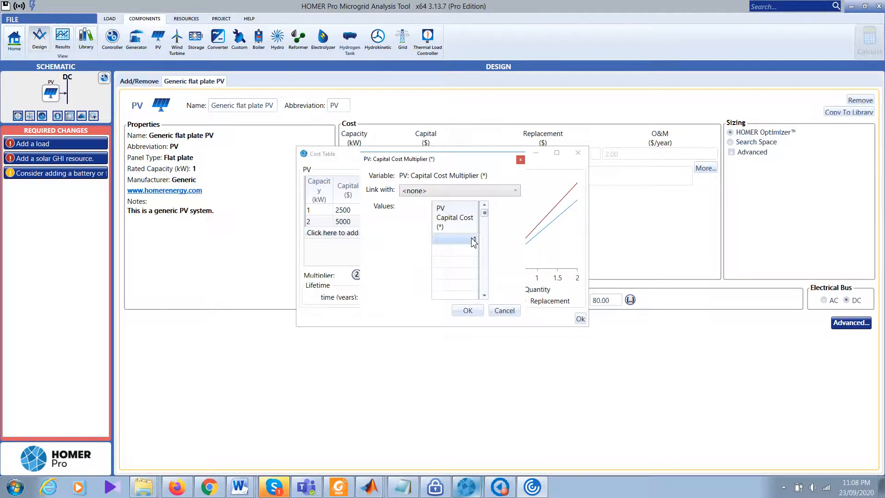
left_click(468, 312)
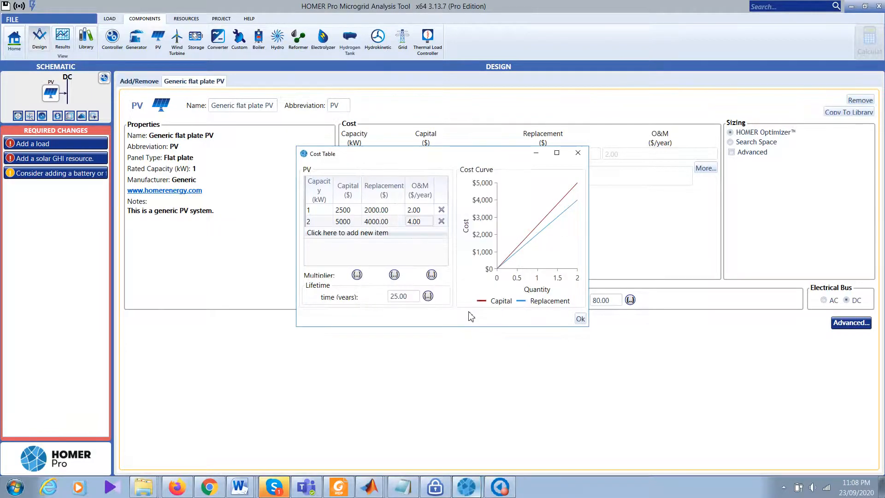
left_click(580, 318)
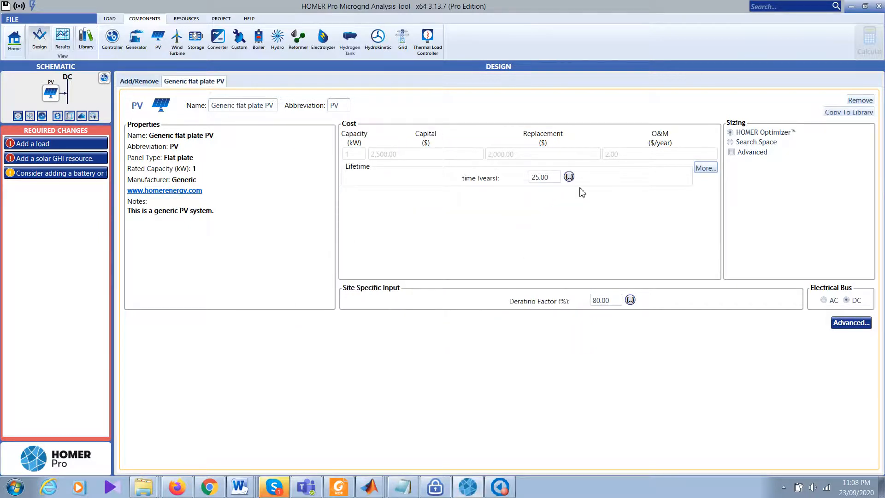
left_click(570, 177)
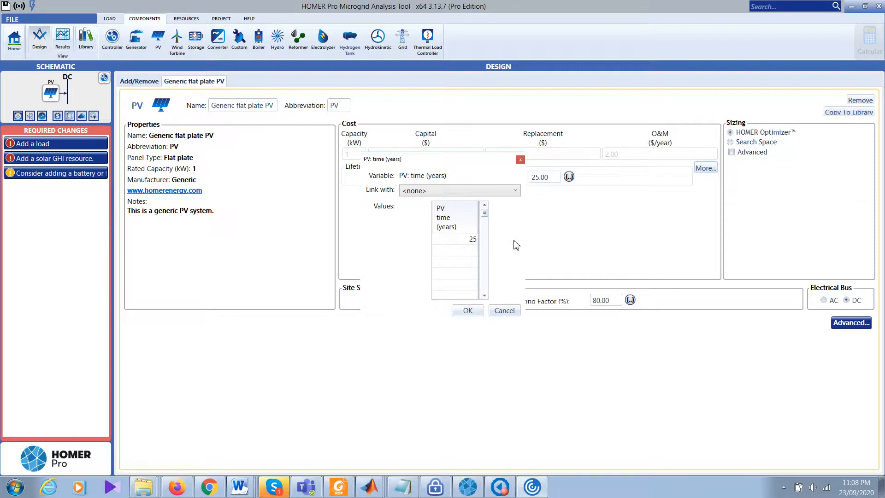
left_click(489, 193)
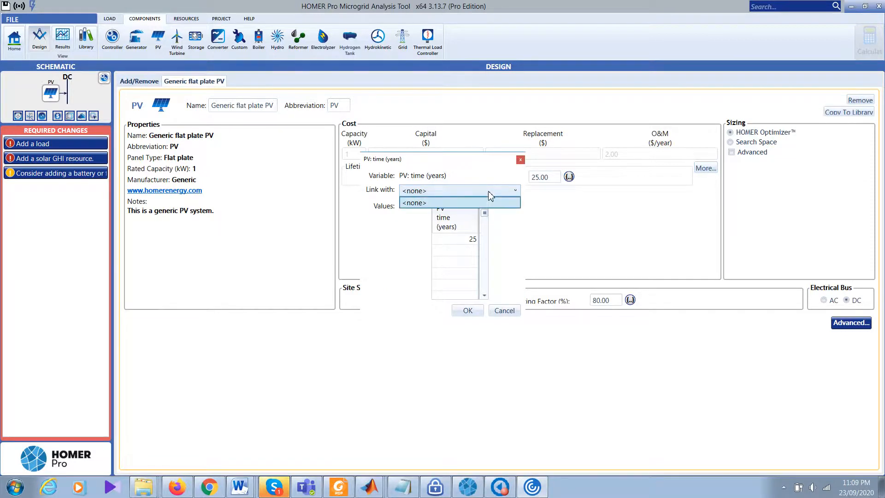
left_click(506, 314)
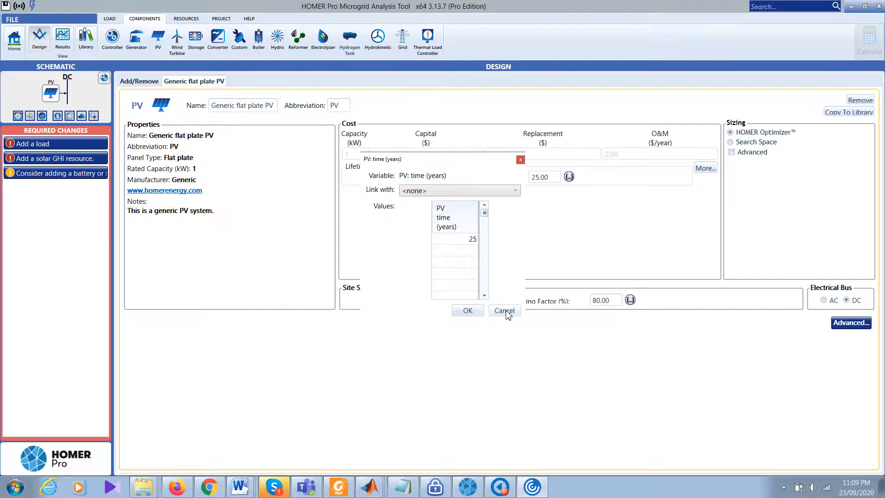
left_click(505, 312)
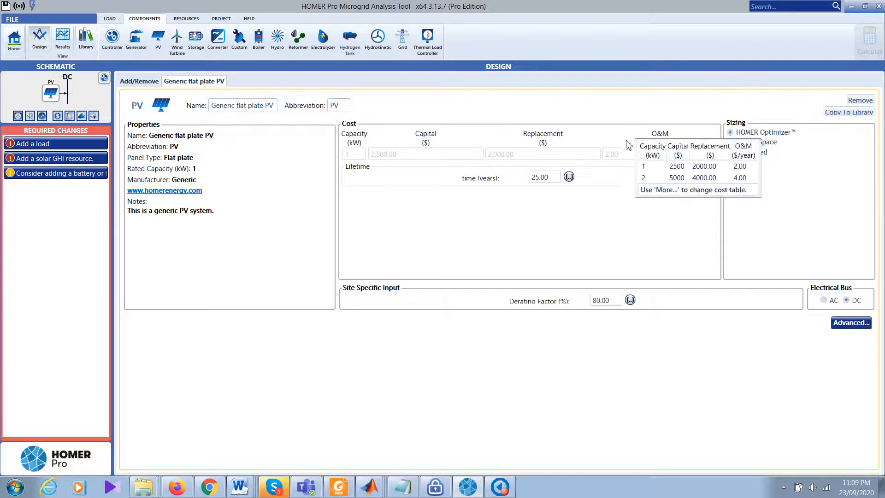
left_click(705, 168)
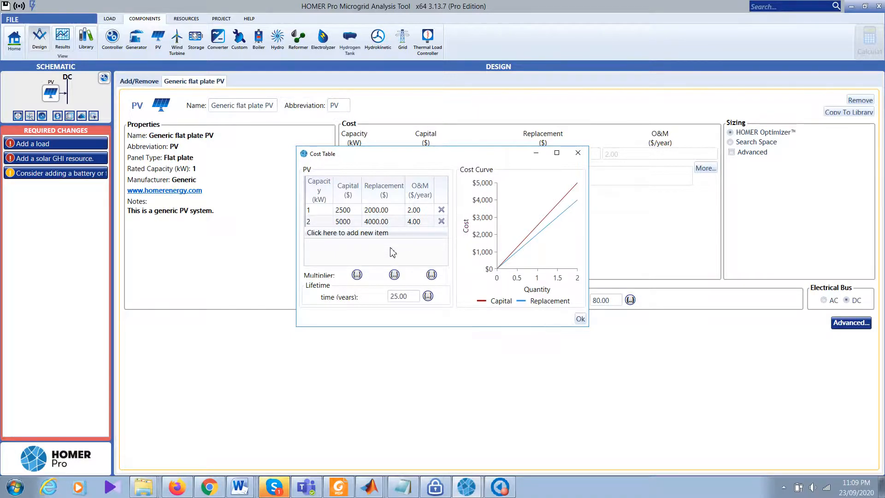
left_click(579, 154)
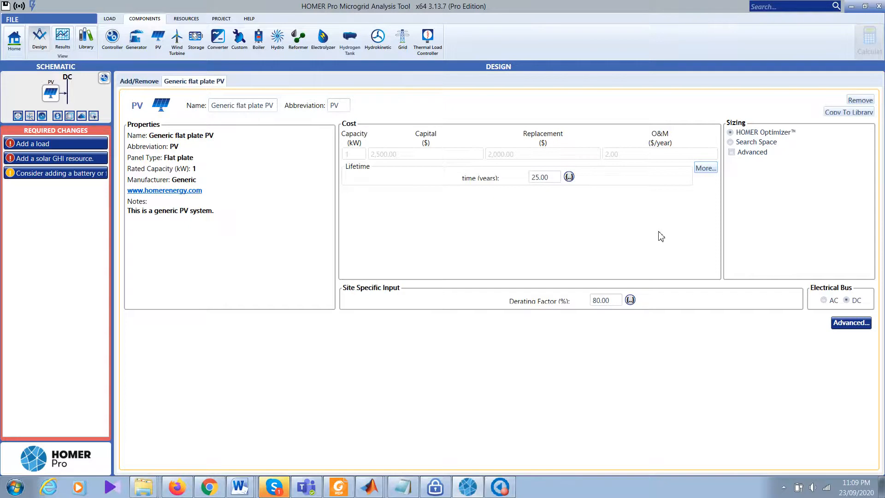
Step: Toggle PV sizing to Search Space and back to HOMER Optimizer
left_click(758, 143)
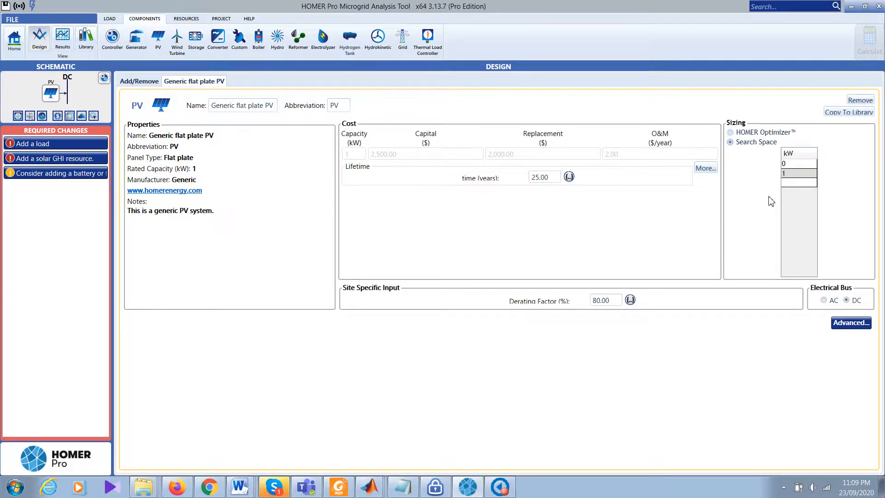
left_click(763, 134)
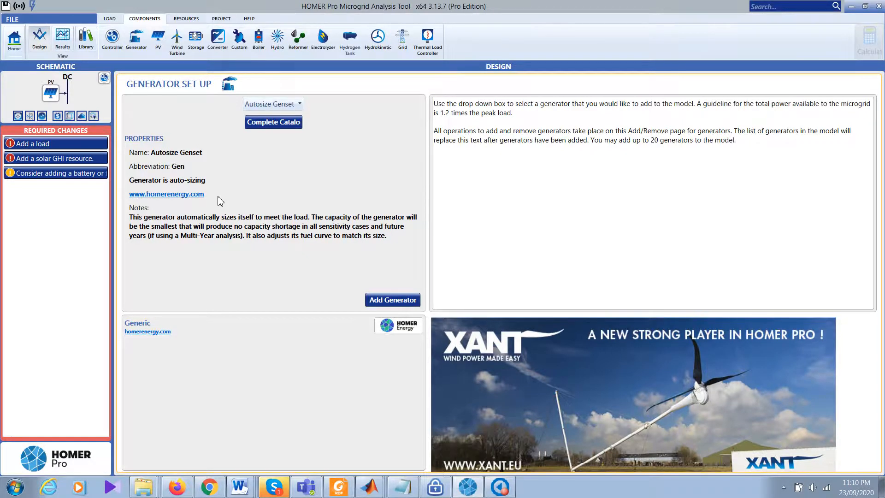
Step: Choose the Generic Small Genset (size-your-own) and change its 50 kW size to 1 kW
left_click(284, 106)
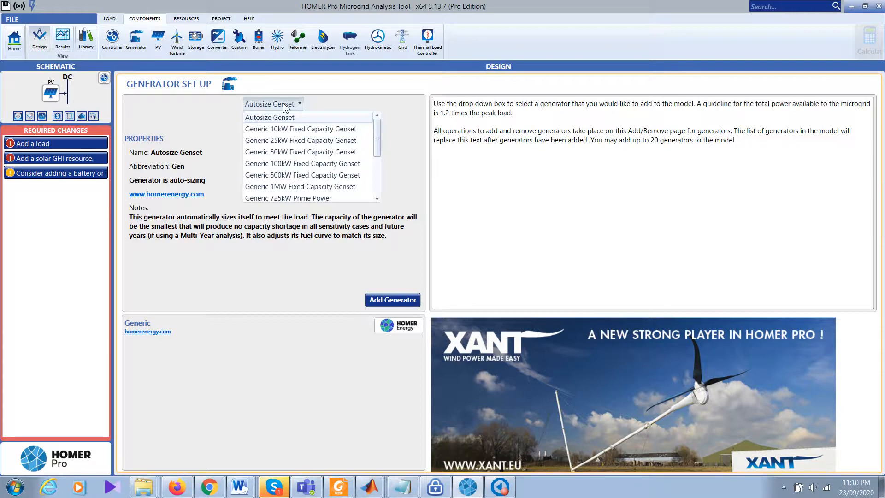
left_click_drag(377, 138, 380, 217)
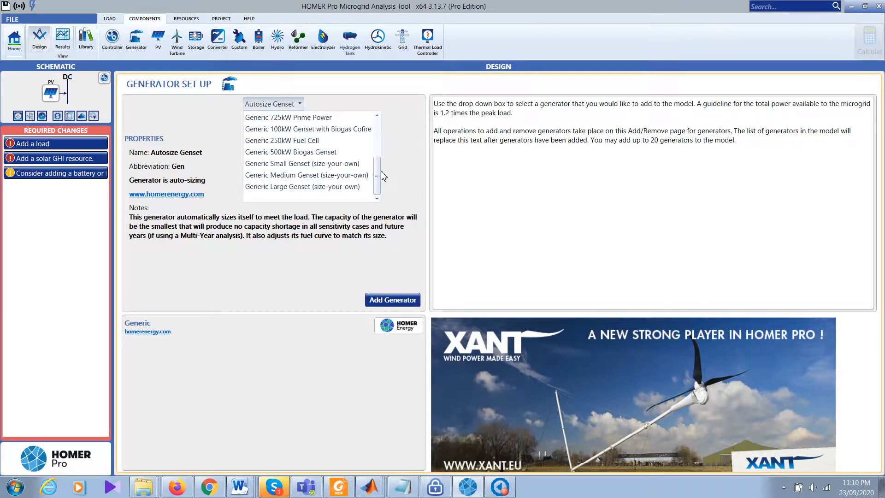
left_click(325, 165)
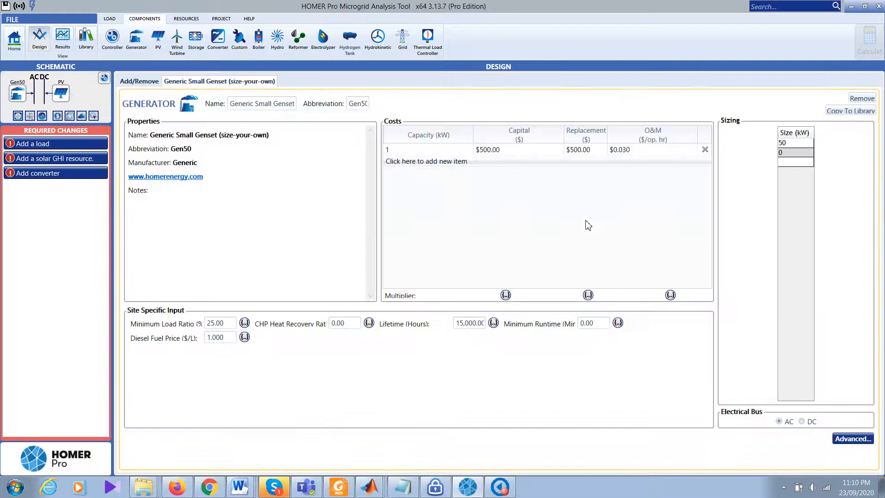
left_click(786, 145)
type("1")
left_click(673, 209)
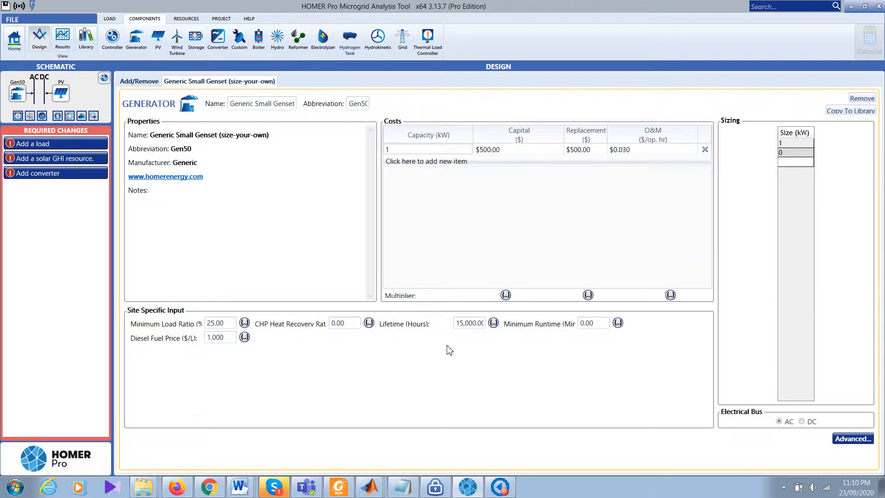
Step: Review the generator lifetime, minimum runtime, heat recovery and fuel values, keeping diesel at 1.000
left_click(467, 329)
double_click(467, 329)
triple_click(598, 327)
left_click(344, 324)
left_click(231, 339)
left_click(229, 360)
double_click(227, 340)
left_click(225, 351)
double_click(233, 340)
Step: Set the generator replacement cost multiplier to 0.6
left_click(588, 295)
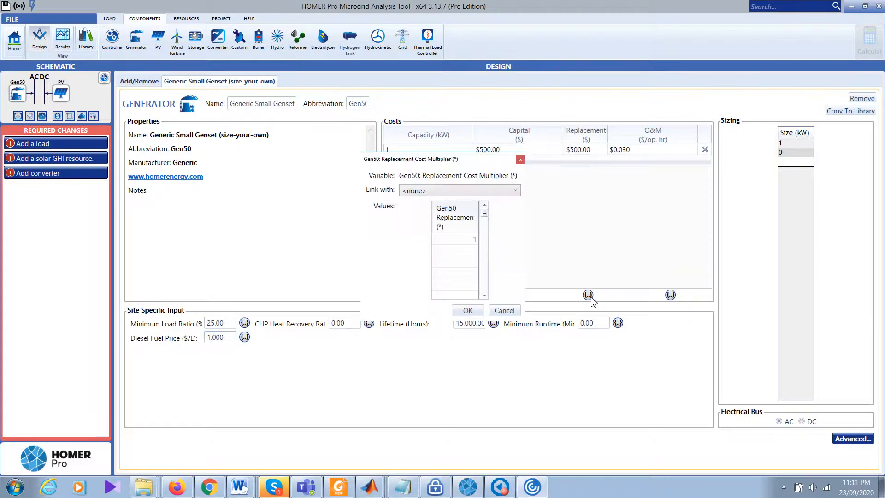
left_click(467, 244)
type("0.6")
left_click(466, 311)
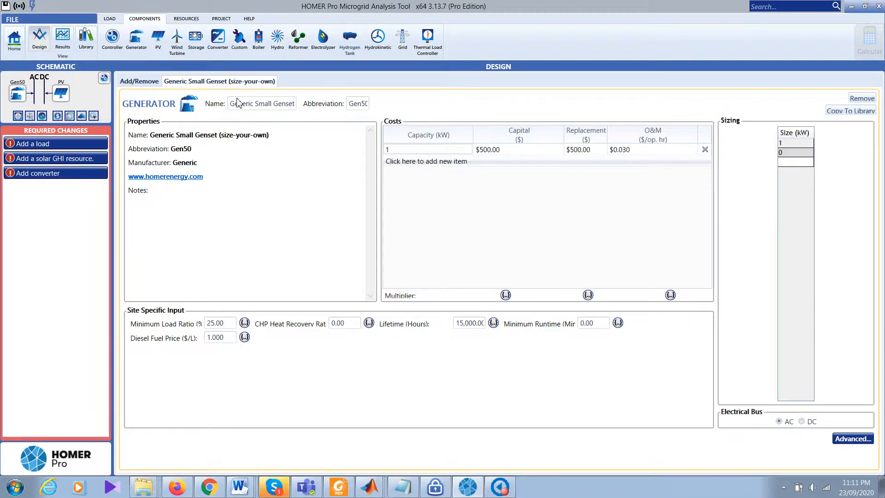
Step: Connect the PV to the AC bus and bring up the resource options
left_click(64, 97)
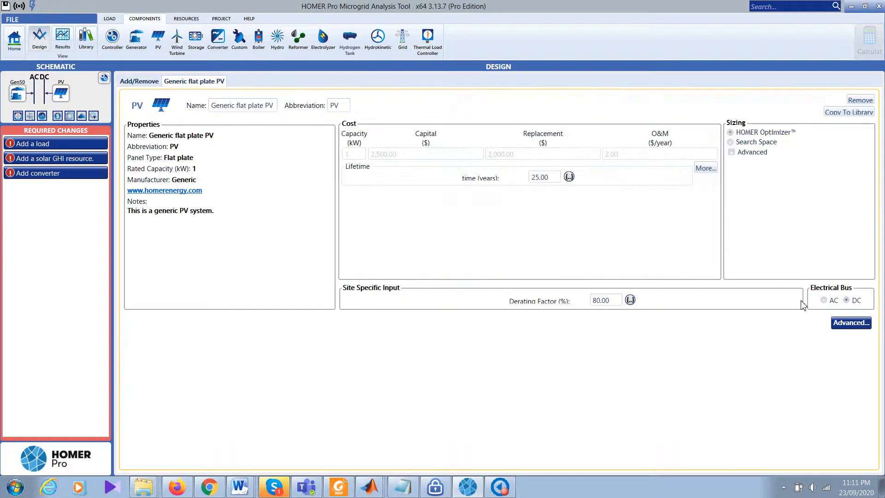
left_click(824, 301)
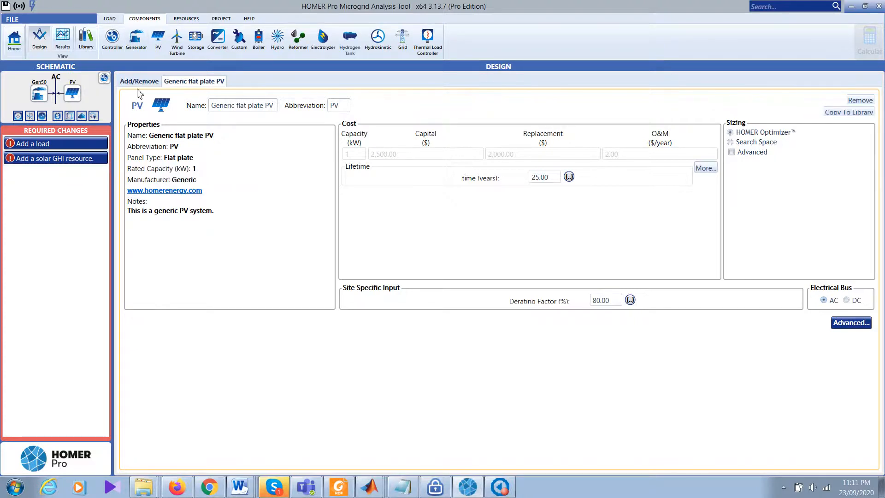
left_click(188, 18)
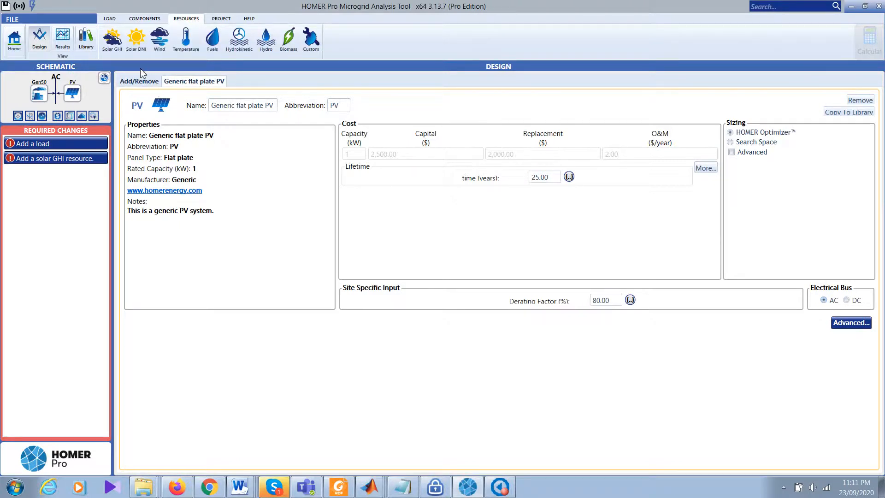
Step: Download monthly solar GHI data for the site and dismiss the success message
left_click(114, 46)
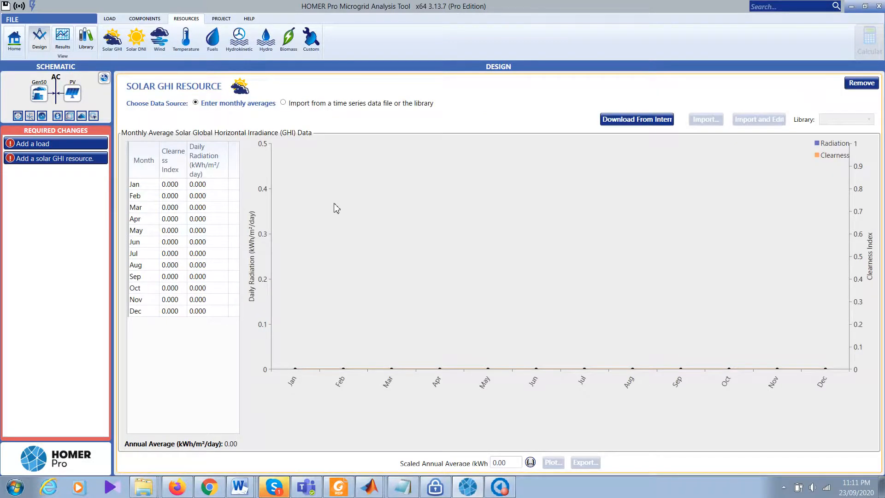
left_click(658, 121)
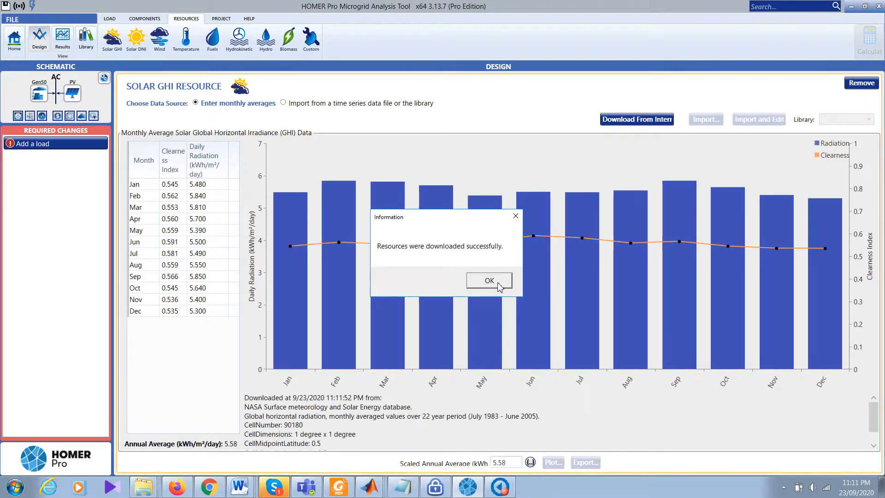
left_click(500, 286)
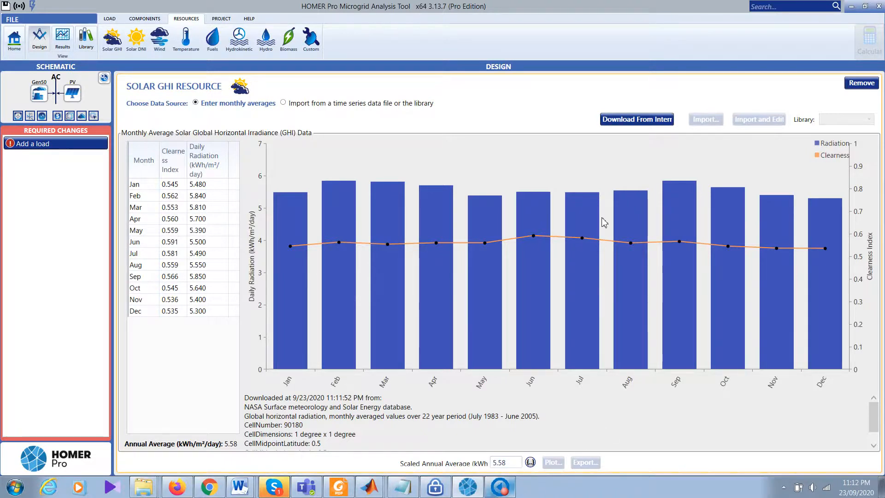
mouse_move(538, 210)
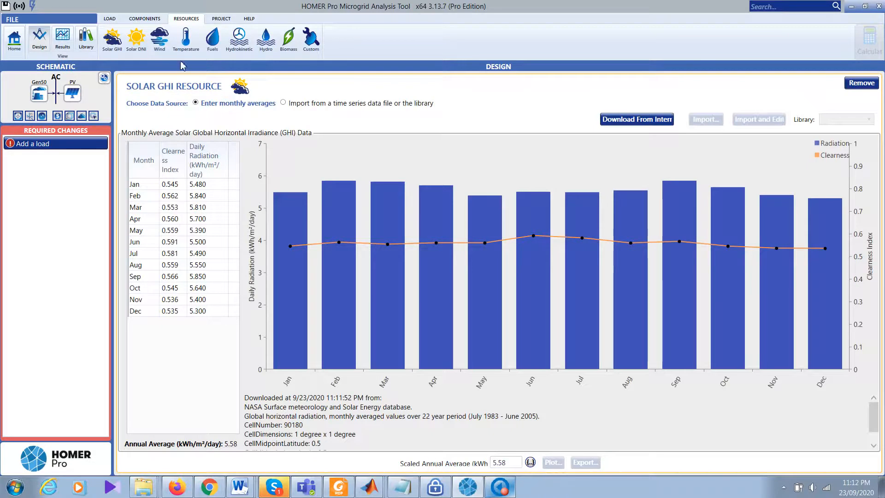
Step: Download monthly temperature data, then search for Phillip Island as the project location
left_click(188, 36)
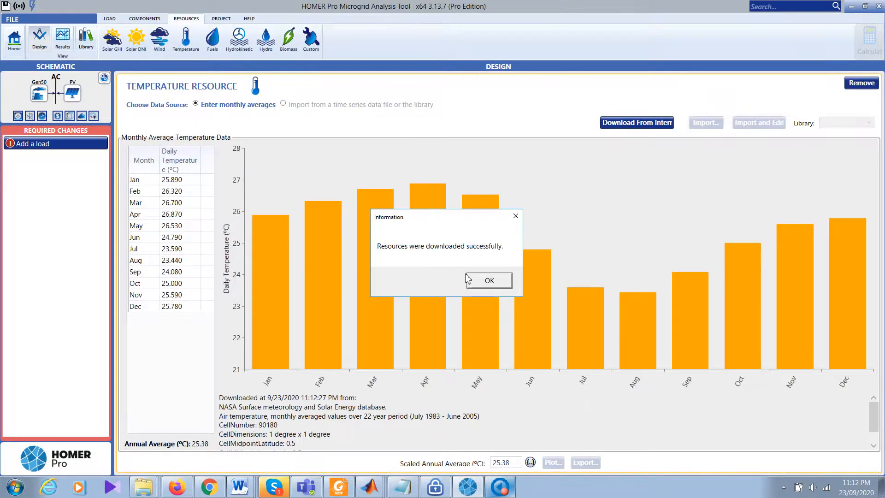
left_click(484, 282)
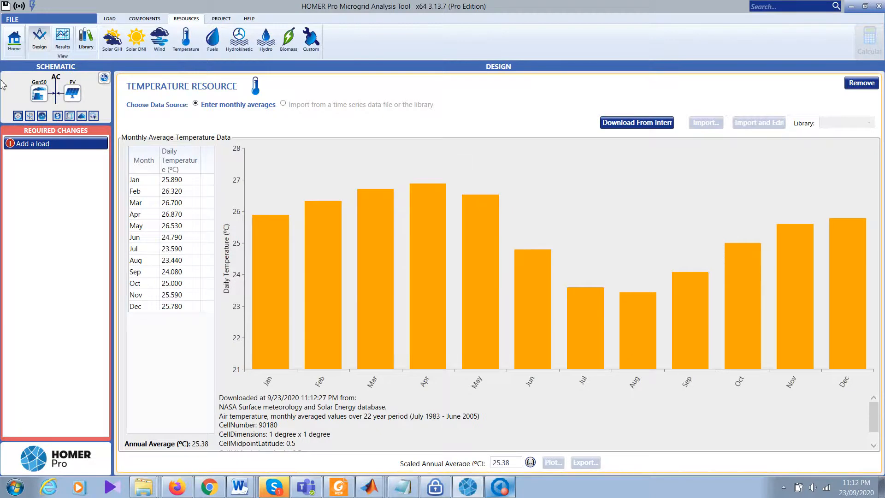
left_click(14, 42)
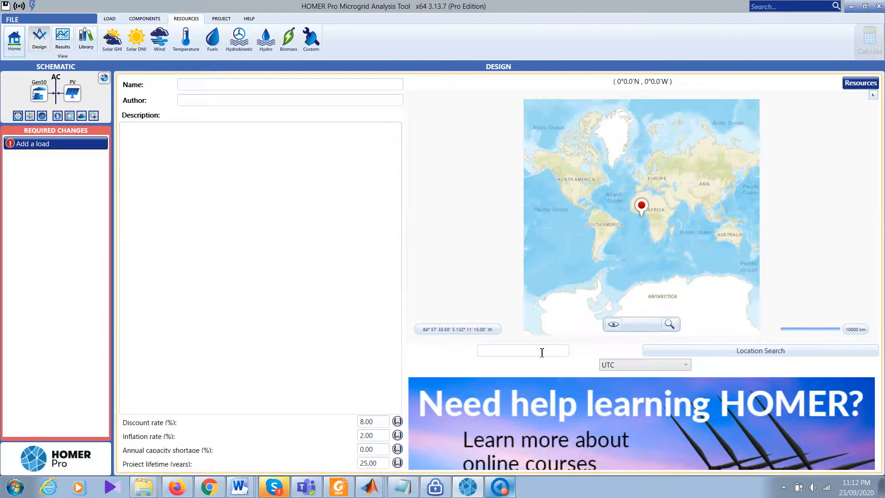
left_click(542, 352)
type("Phillip ")
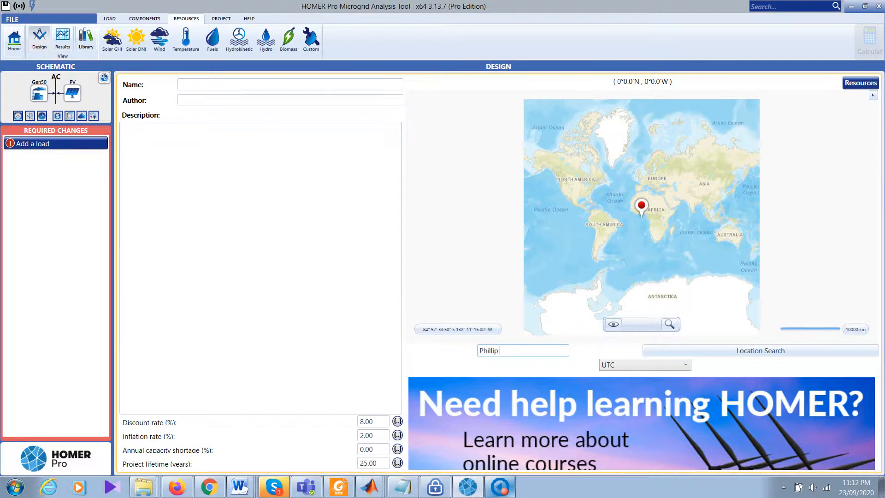
type("Island")
left_click(750, 352)
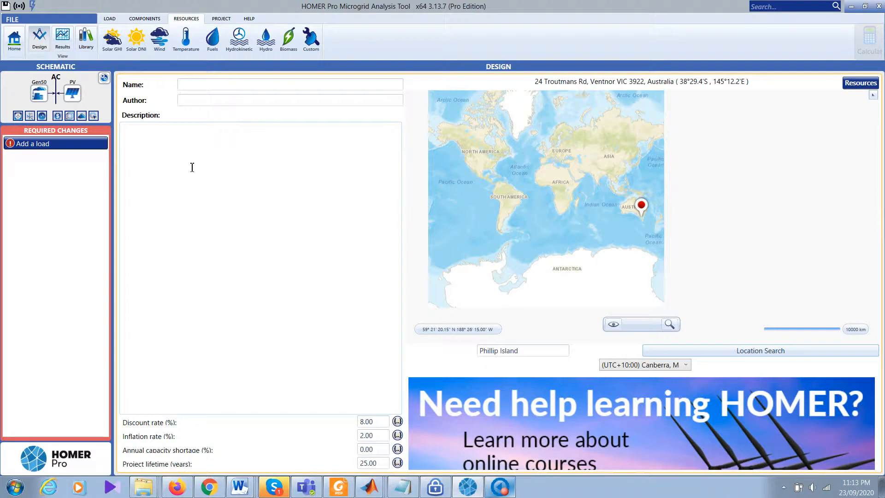
Step: Re-download Solar GHI data for the new site (4.32 kWh/m²/day average) and set its source to time-series import
left_click(112, 41)
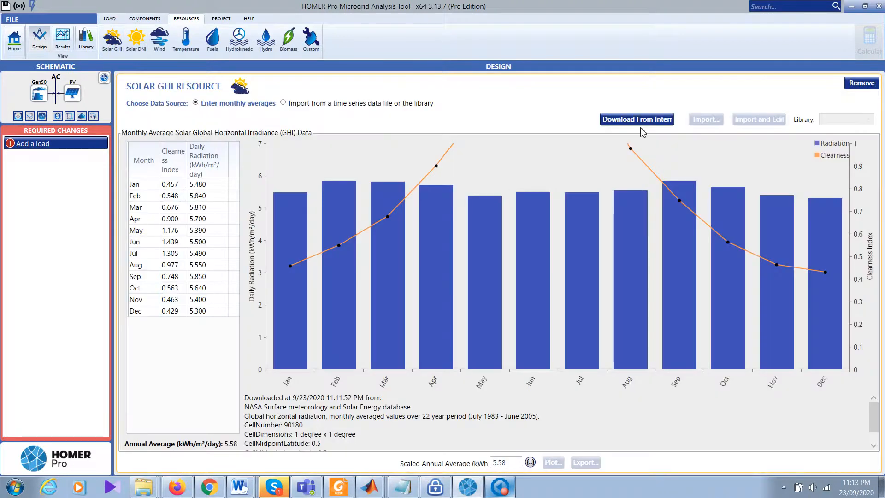
left_click(653, 123)
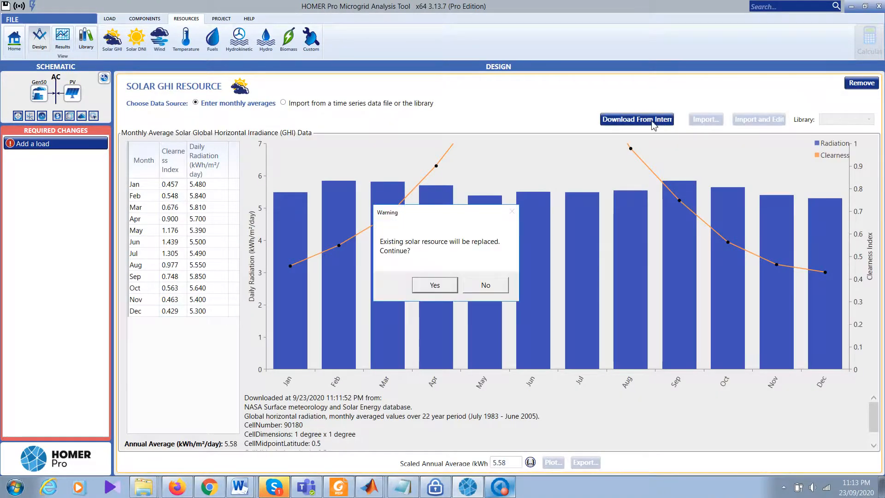
left_click(429, 285)
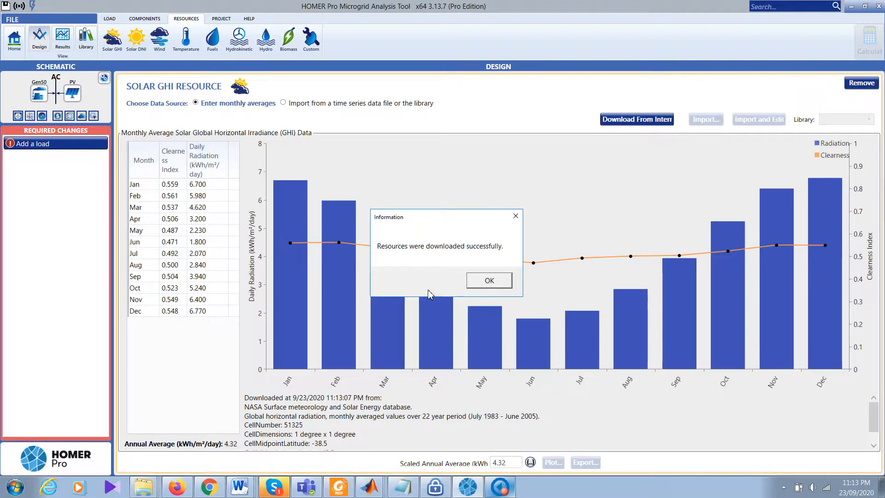
left_click(496, 281)
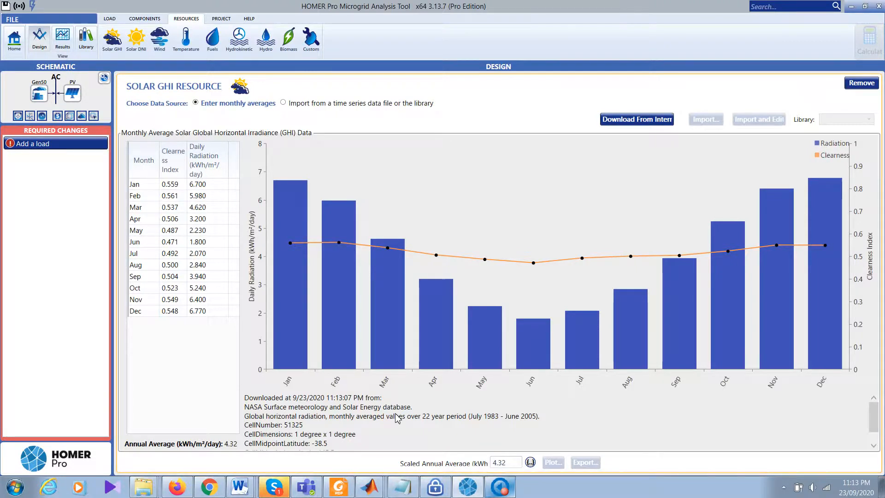
left_click(360, 104)
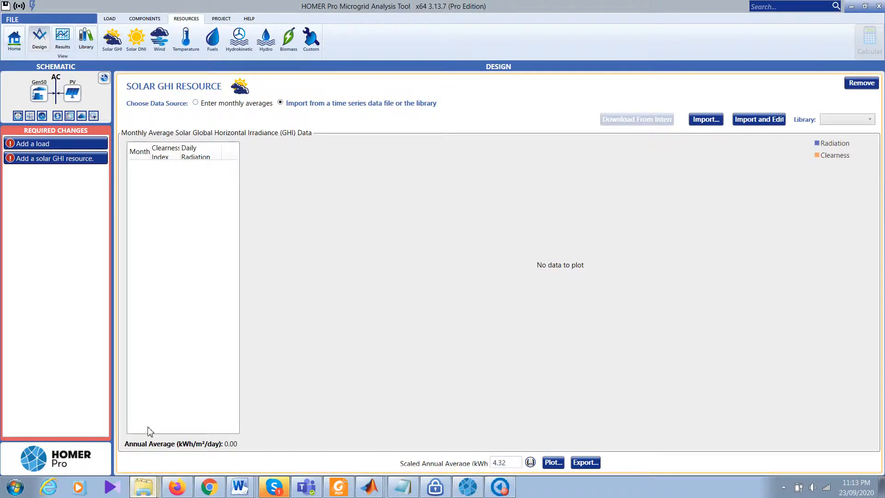
left_click(144, 340)
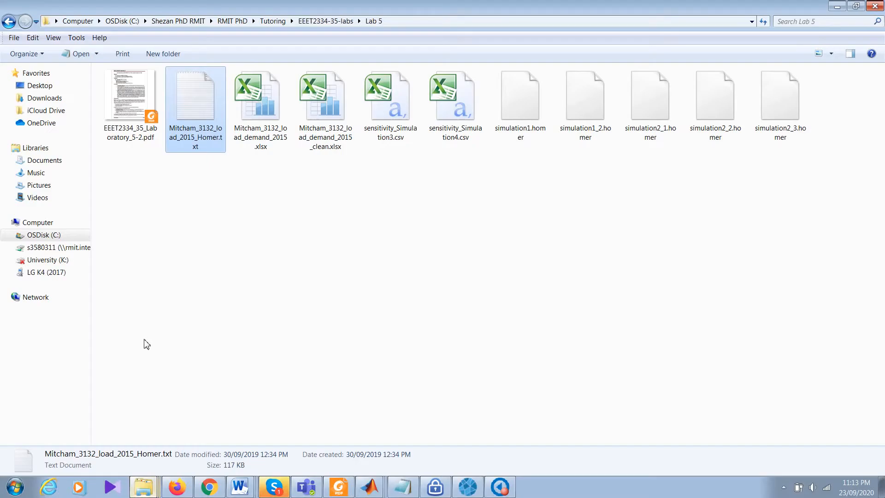
double_click(200, 101)
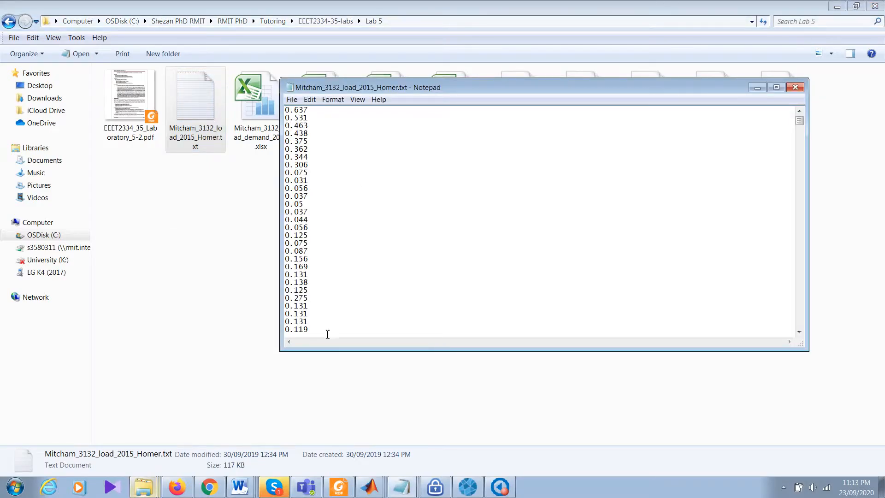
key("ctrl+a")
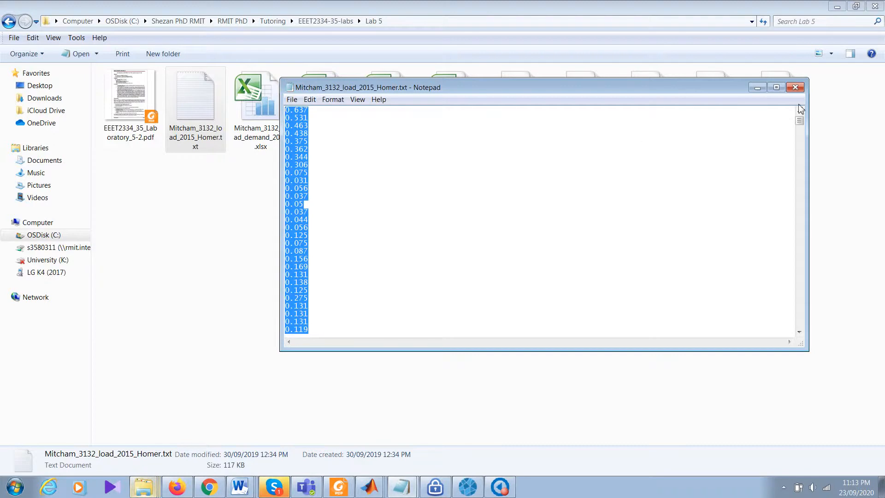
mouse_move(799, 119)
left_mouse_down()
mouse_move(801, 324)
mouse_move(801, 115)
left_mouse_up()
left_click(758, 89)
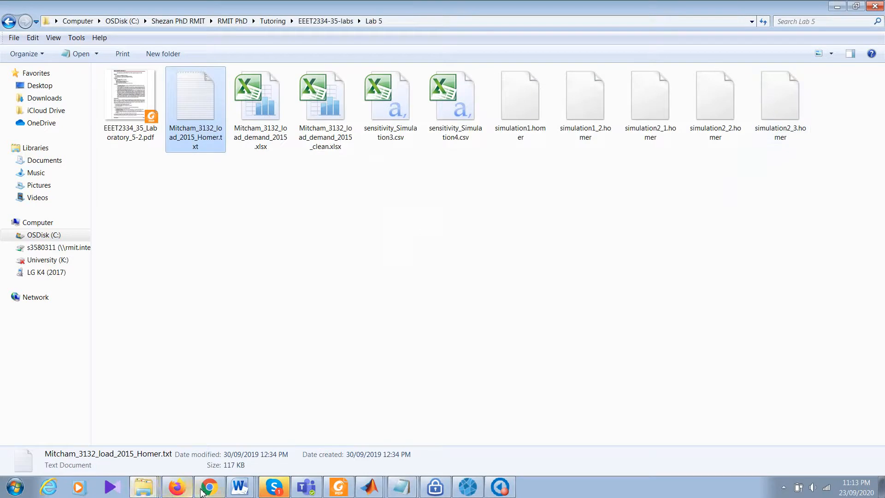
left_click(466, 490)
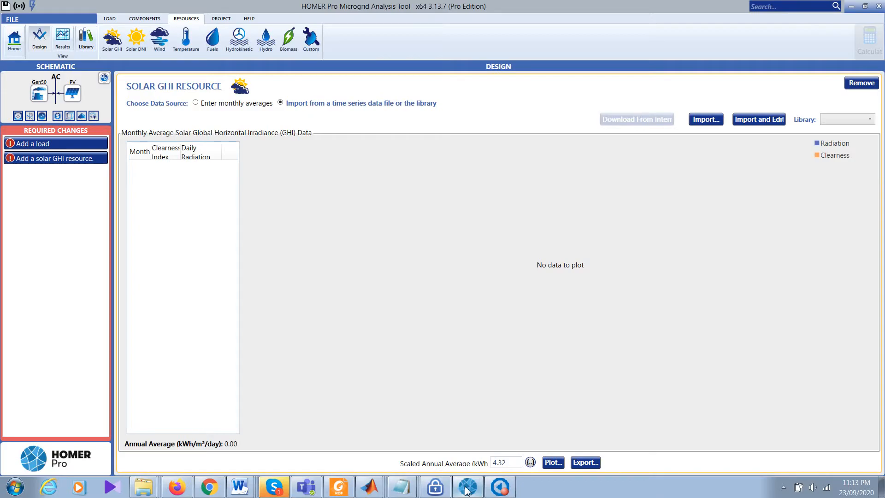
Step: Abandon the solar file import, return Solar GHI to monthly averages, and begin adding an electric load
left_click(753, 121)
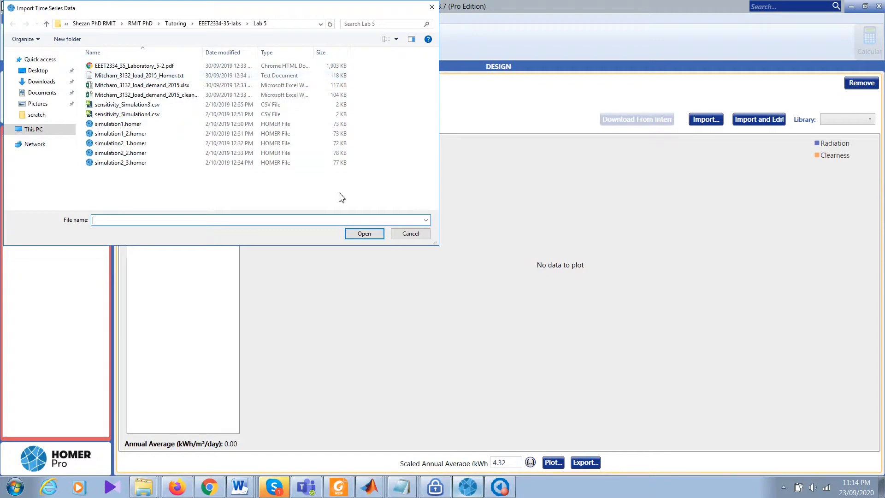
left_click(413, 234)
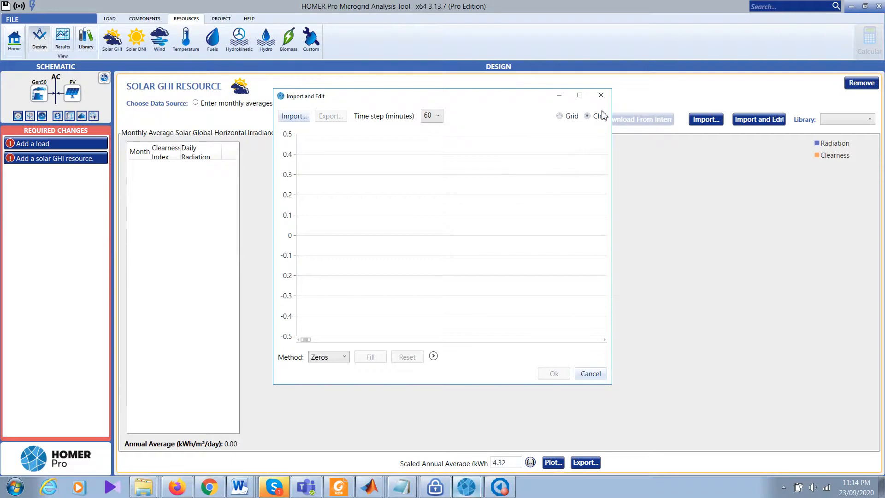
left_click(601, 95)
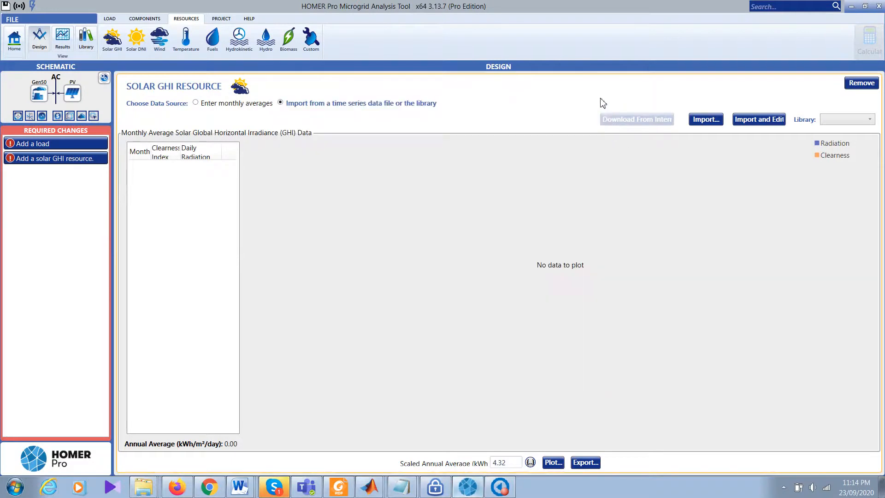
left_click(216, 103)
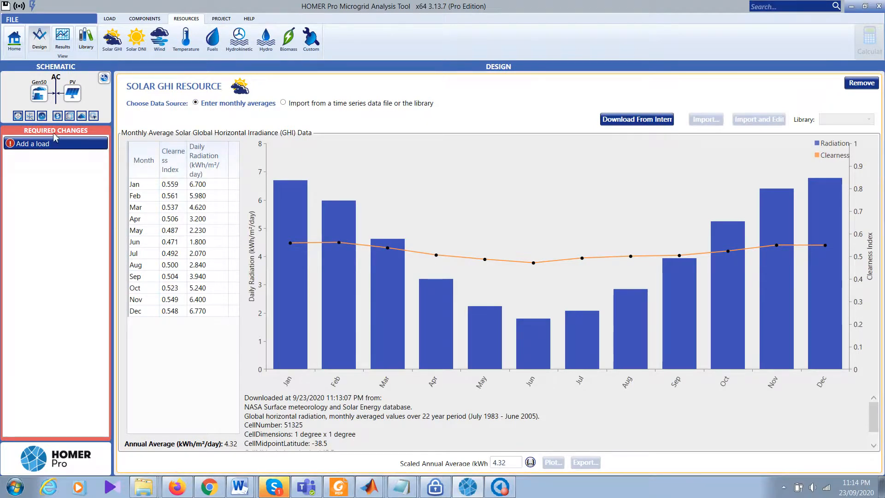
left_click(44, 144)
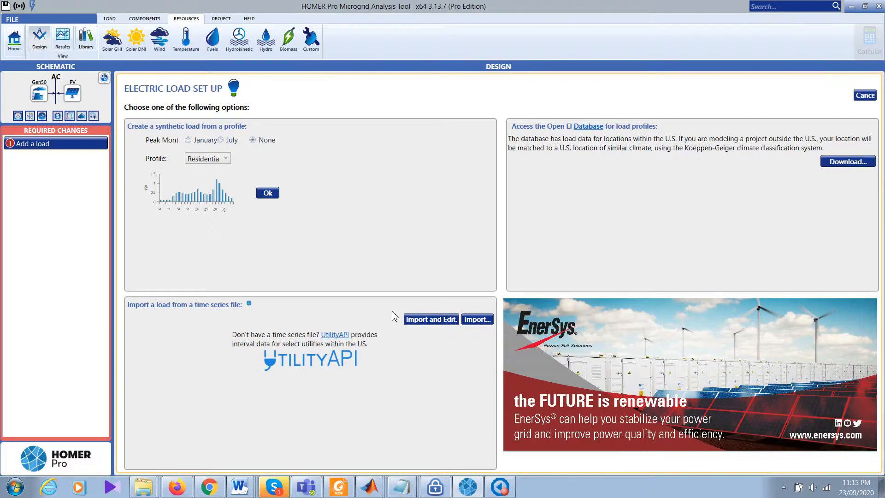
Step: Import Electric Load #1 from Mitcham_3132_load_2015_Homer.txt with linear gap filling (3.26 kWh/day, 1.79 kW peak)
left_click(434, 323)
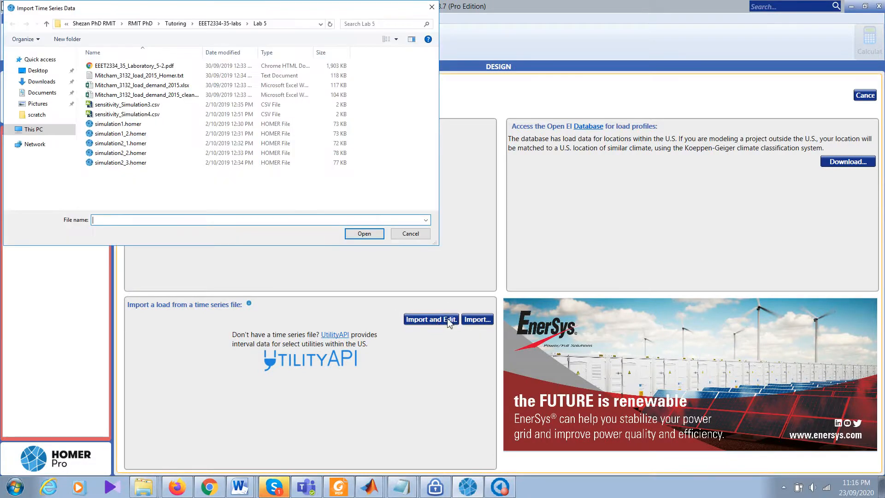
left_click(154, 77)
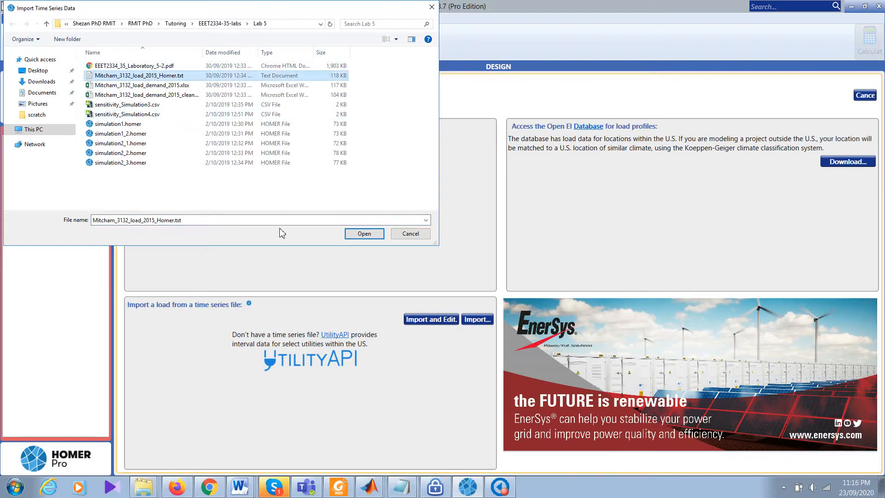
left_click(362, 233)
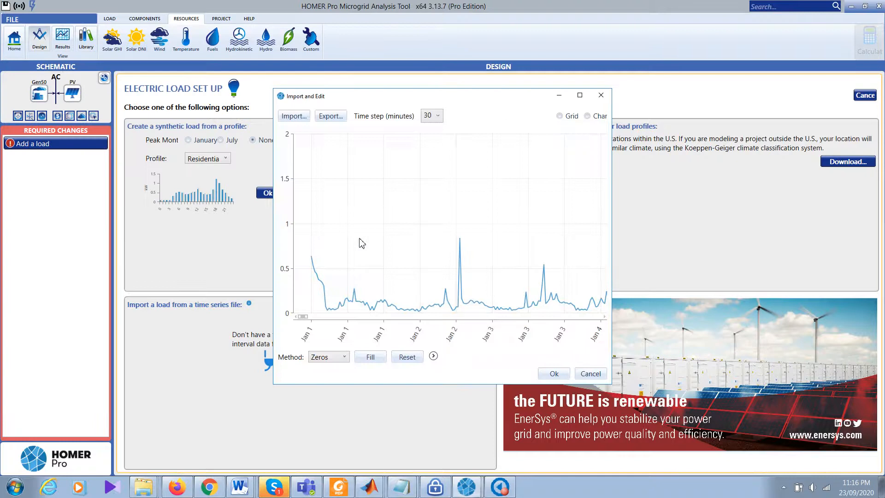
left_click(322, 358)
left_click(325, 380)
left_click(370, 356)
left_click(554, 375)
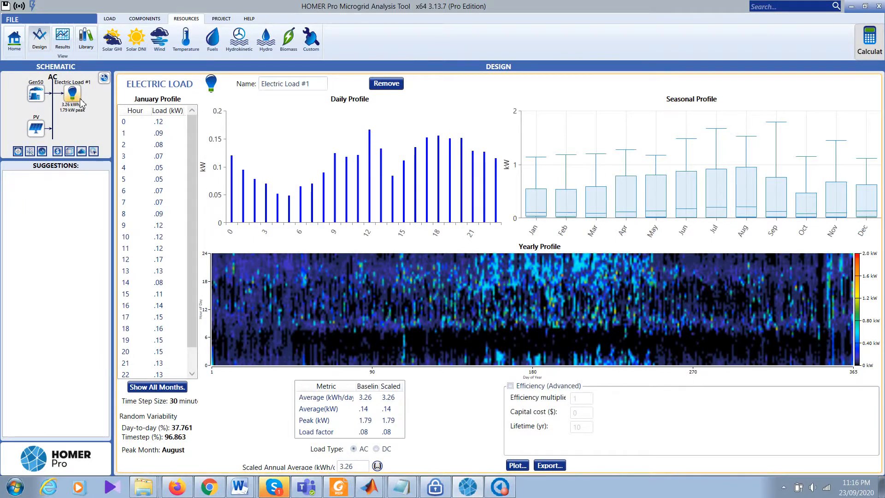
Step: Select the 3.26 kWh/day scaled load, review temperature and Solar GHI data, and show the Gen50 settings
left_click(362, 468)
left_click_drag(362, 467, 328, 462)
left_click(192, 42)
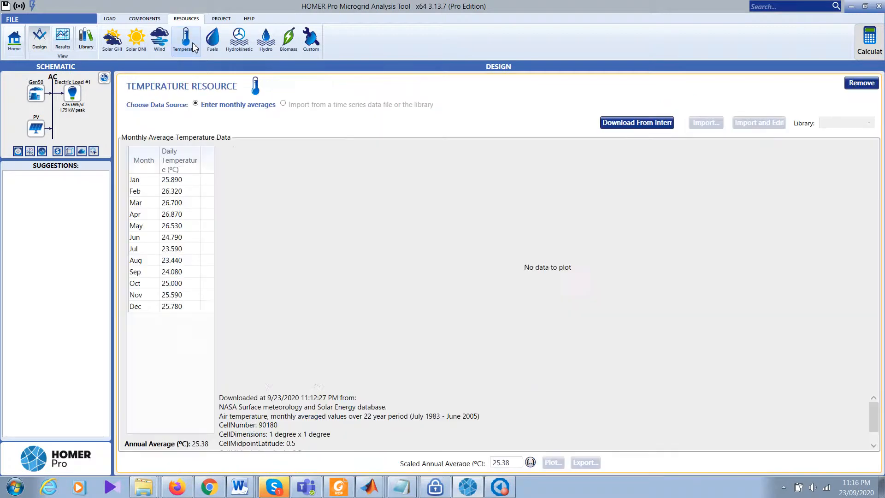
left_click(110, 40)
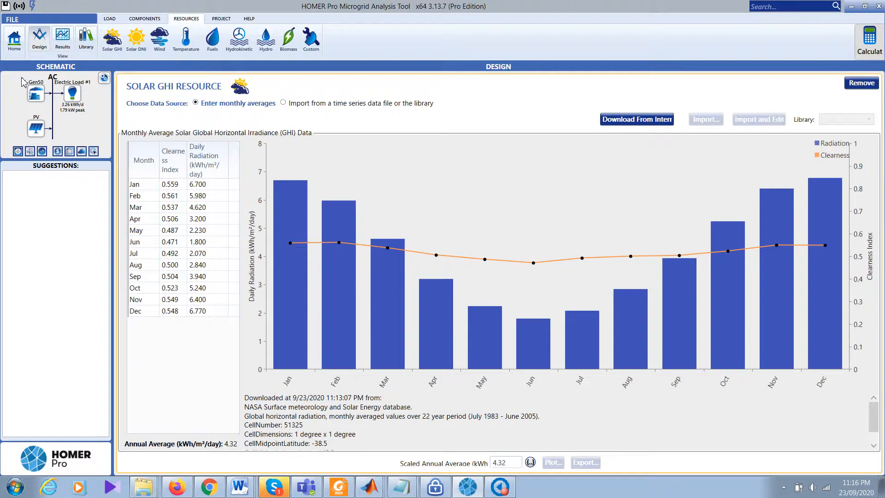
left_click(35, 94)
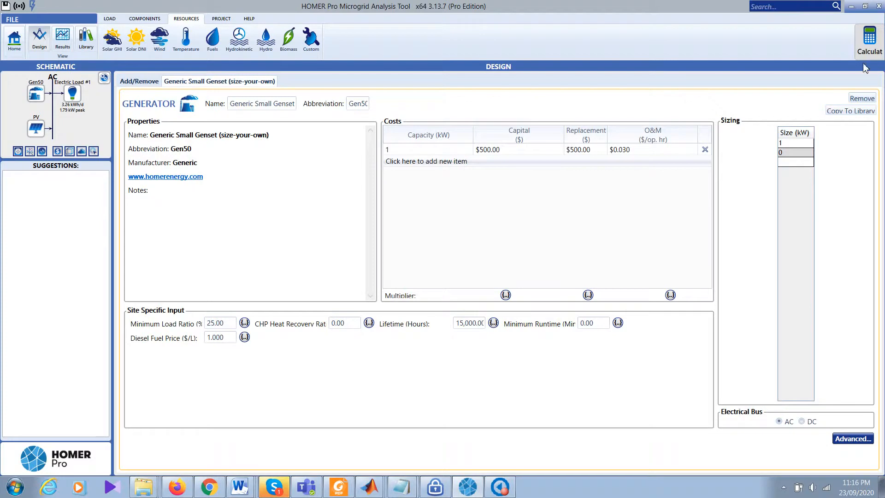
Step: Calculate the model, which finds no feasible system, and return to the home page
left_click(870, 45)
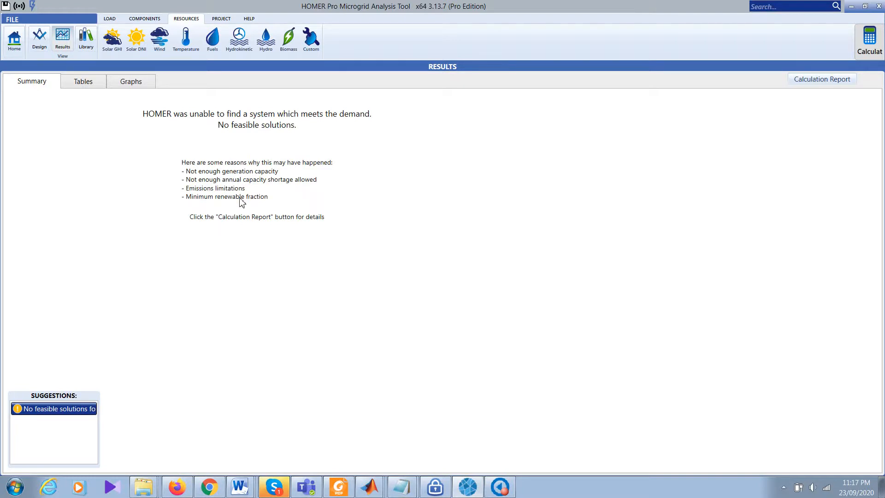
left_click(11, 43)
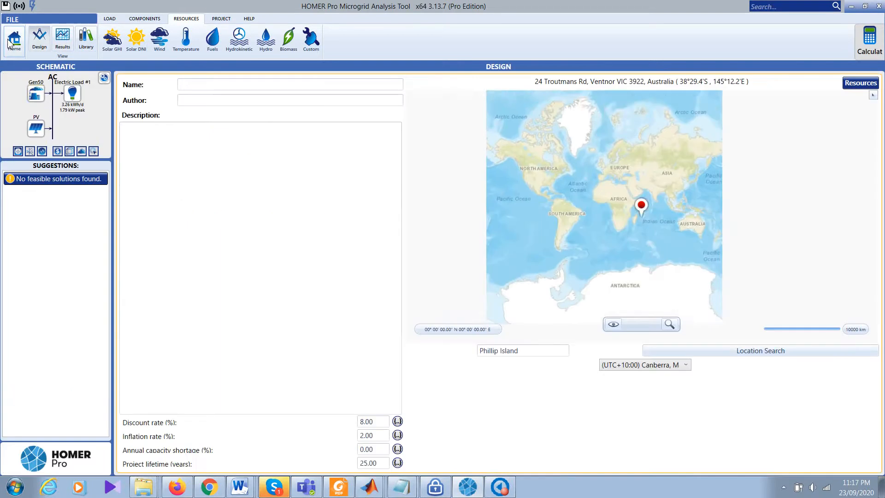
Step: Give the PV a search space of 0, 1, 2 and 3 kW and recalculate, still finding no feasible system
left_click(39, 124)
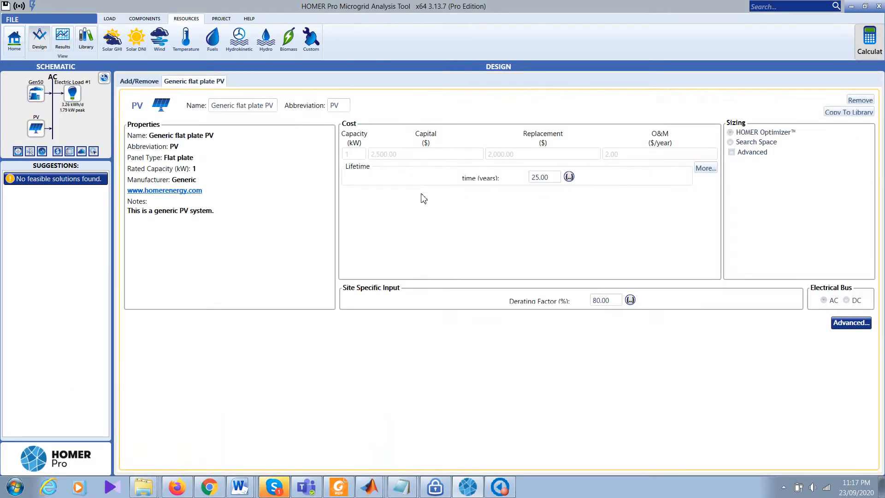
mouse_move(375, 160)
left_click(759, 143)
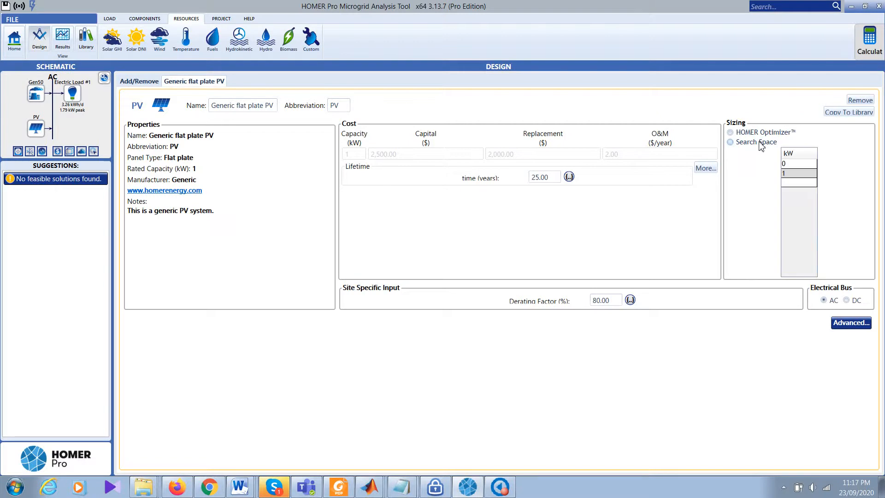
left_click(797, 186)
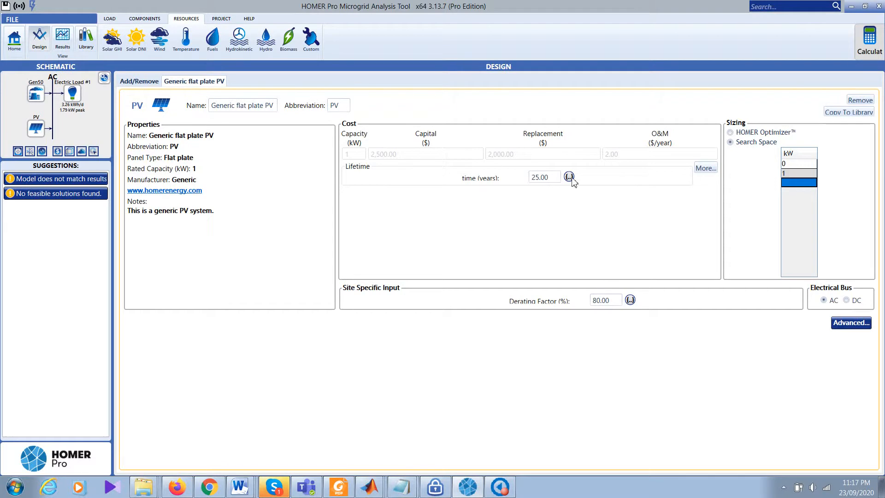
type("2")
key("Return")
type("3")
key("Return")
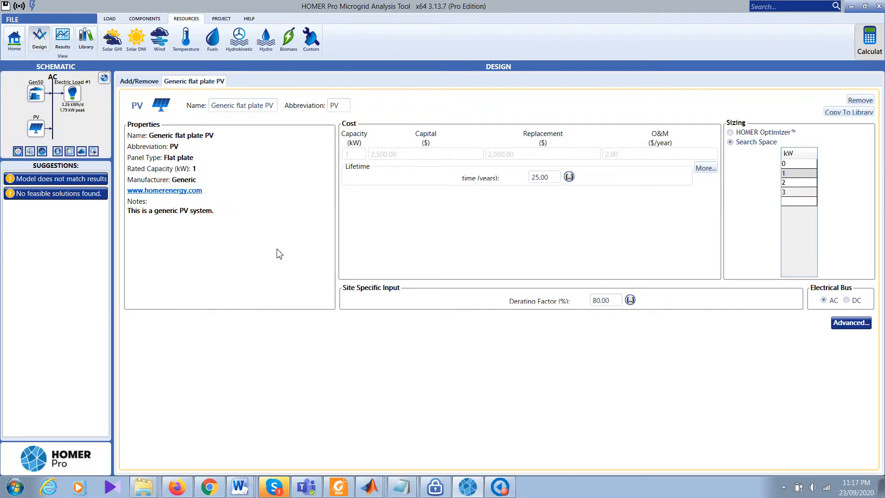
left_click(870, 41)
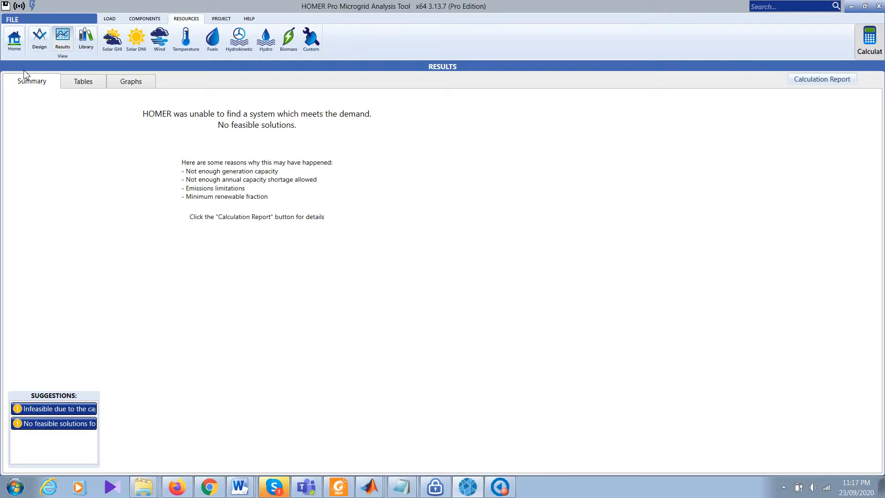
Step: Set maximum annual capacity shortage to 10% and recalculate, yielding a 1 kW PV plus Gen50 winner
left_click(16, 47)
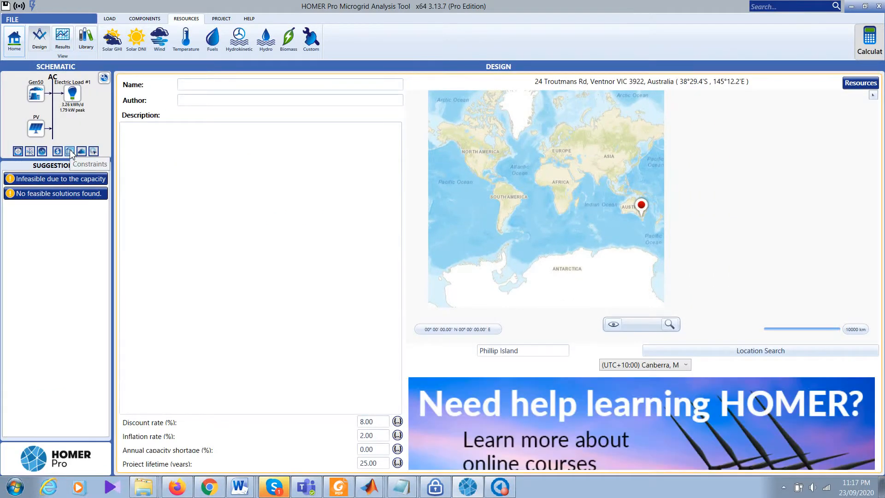
left_click(70, 151)
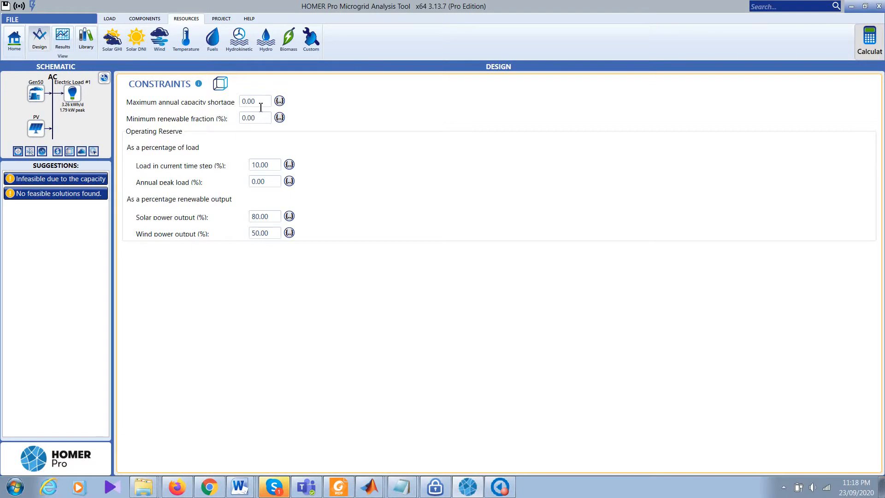
left_click_drag(261, 107, 217, 111)
type("10")
left_click(445, 145)
left_click(870, 41)
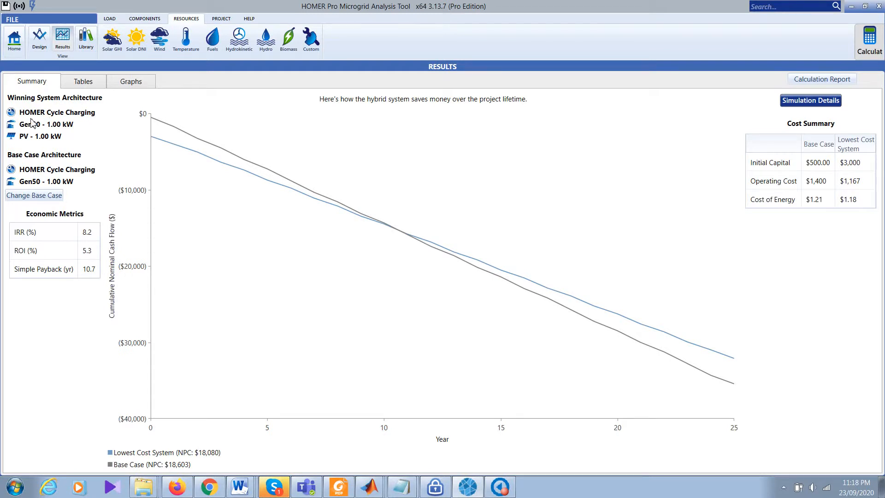
left_click(41, 46)
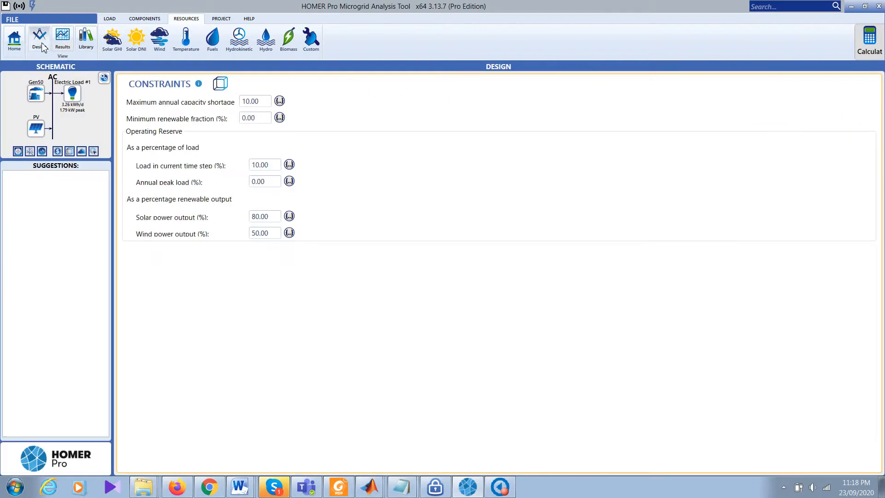
left_click(104, 81)
left_click(320, 120)
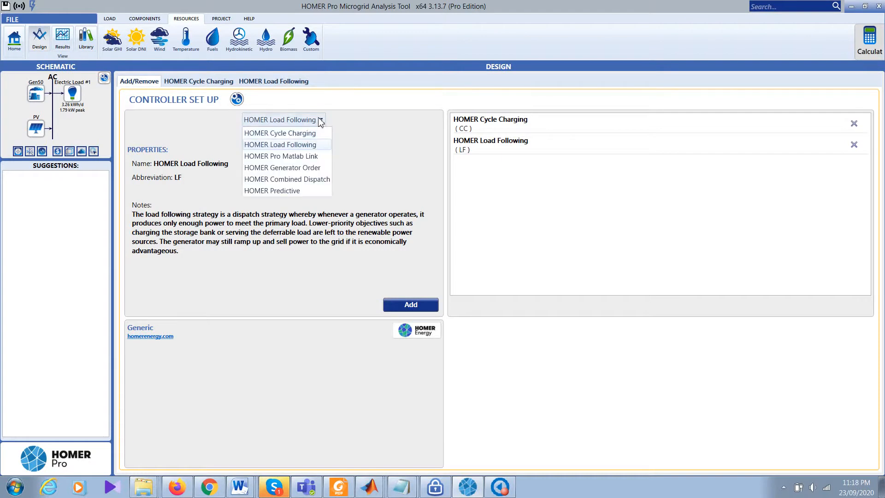
left_click(396, 224)
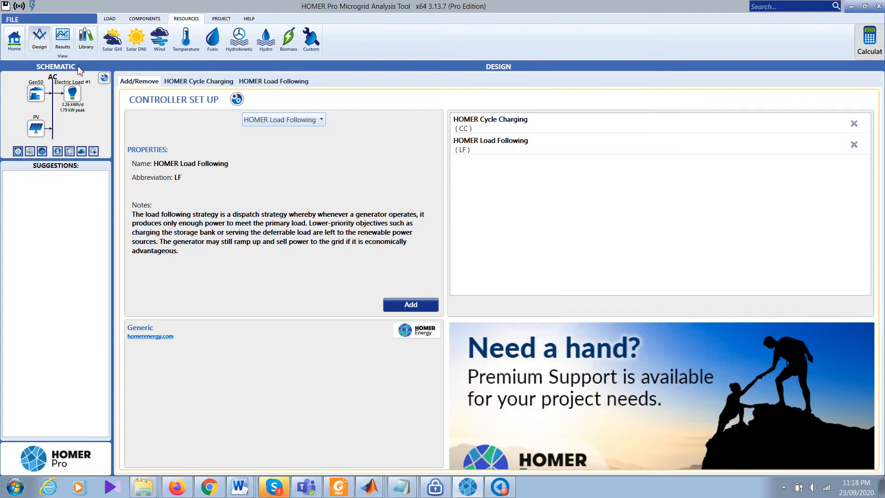
left_click(62, 37)
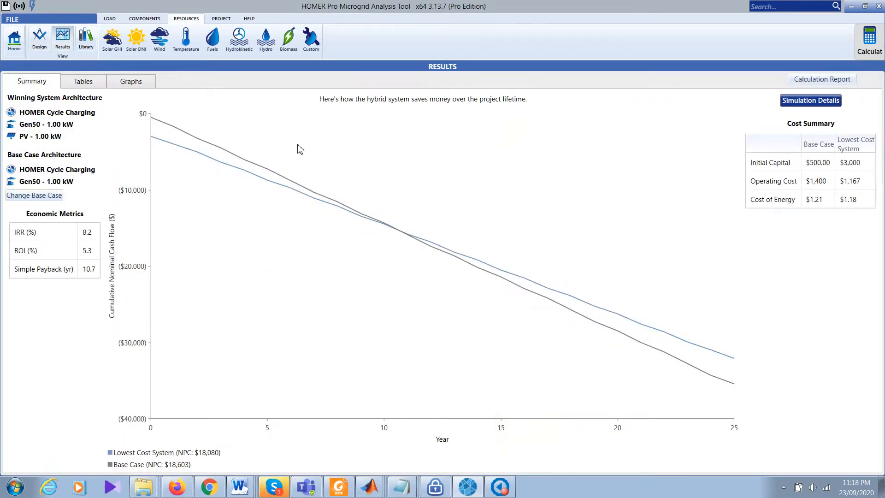
Step: Show results as a table and open detailed simulation results for the lowest-cost PV and Gen50 system
left_click(95, 85)
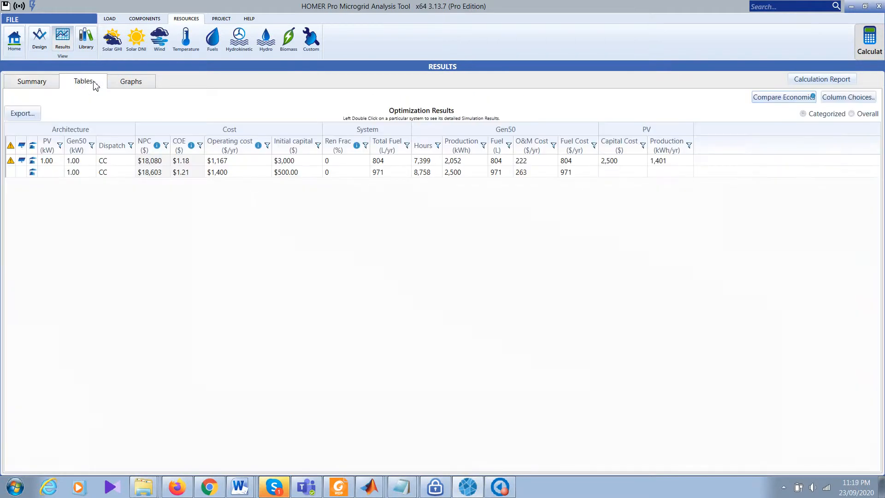
left_click(162, 164)
double_click(163, 164)
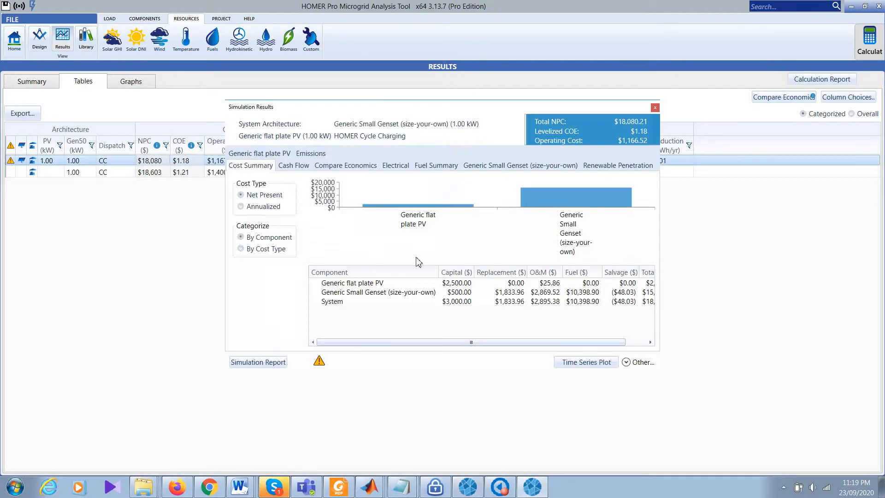
Step: Review the system's Compare Economics and Electrical details, then close the Simulation Results dialog
left_click(342, 168)
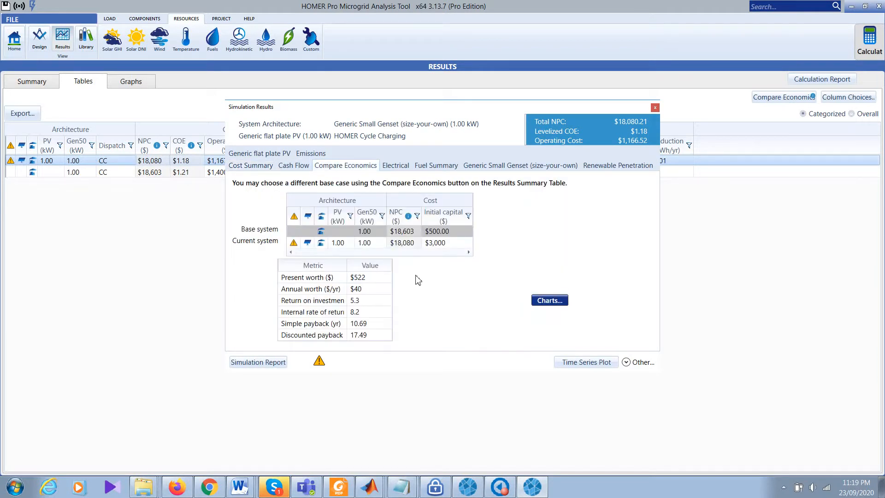
left_click(410, 167)
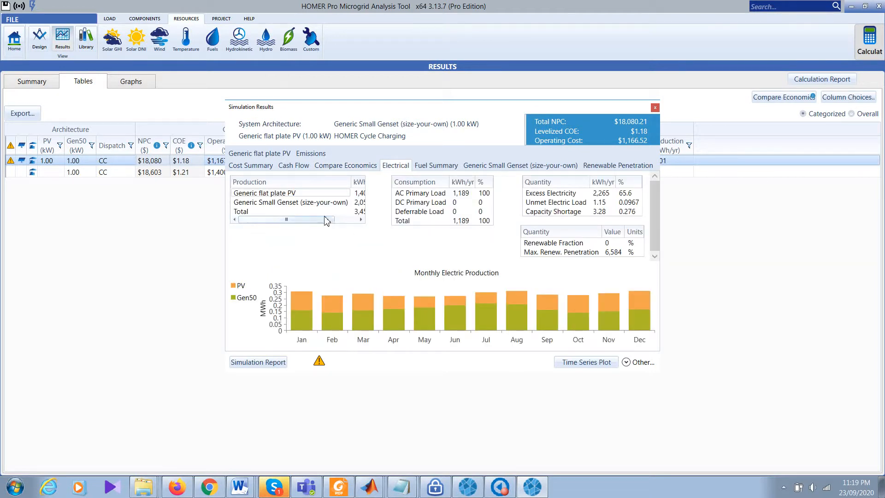
left_click_drag(326, 219, 376, 225)
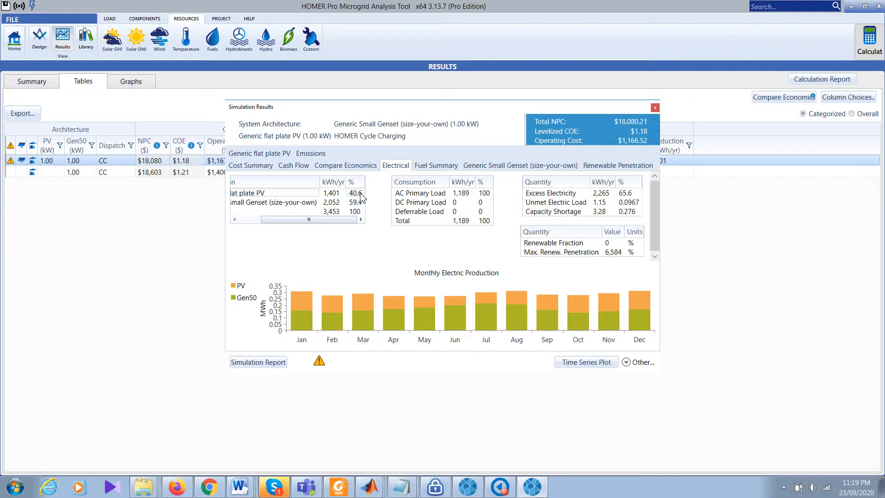
left_click_drag(343, 220, 285, 224)
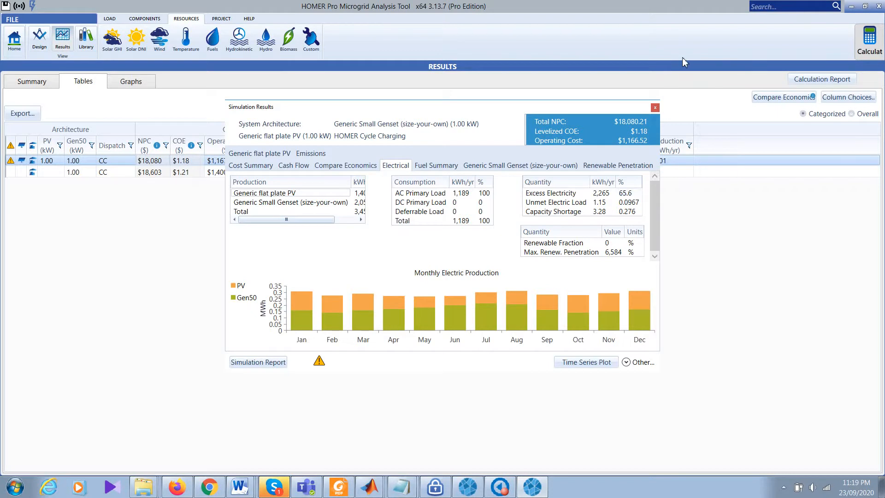
left_click(655, 107)
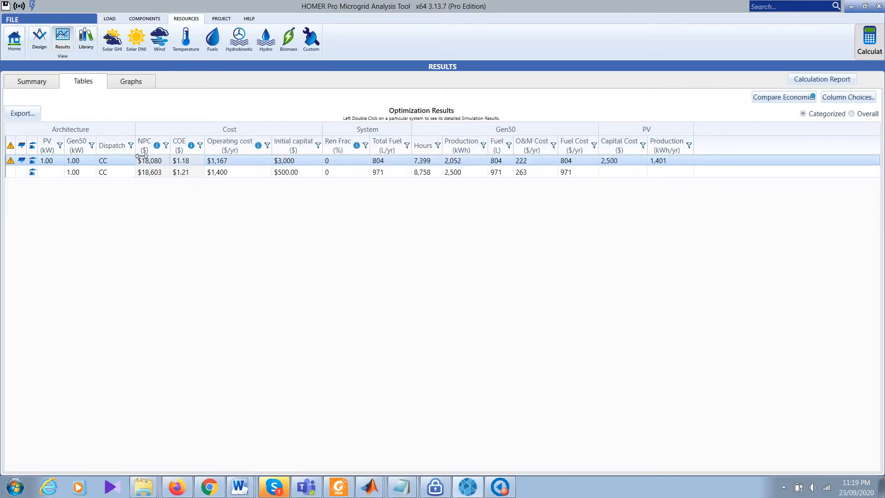
Step: Remove the Gen50 generator from the design and recalculate, leaving an empty results table
left_click(21, 52)
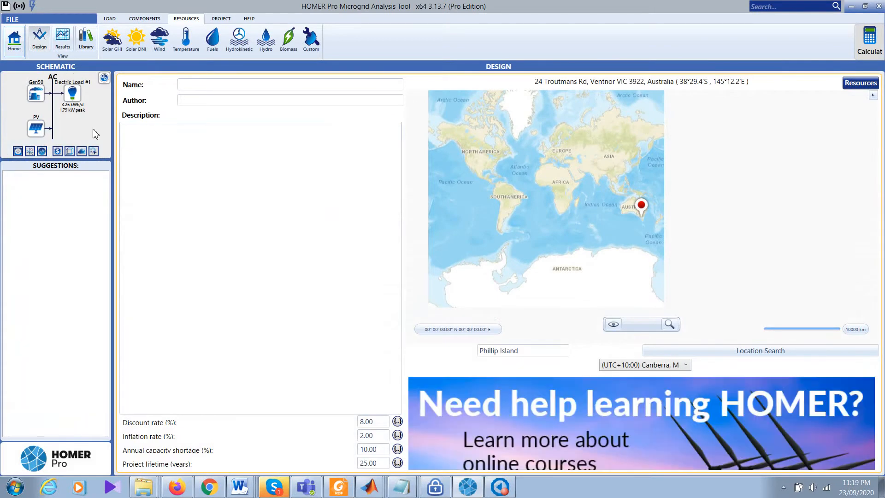
left_click(35, 95)
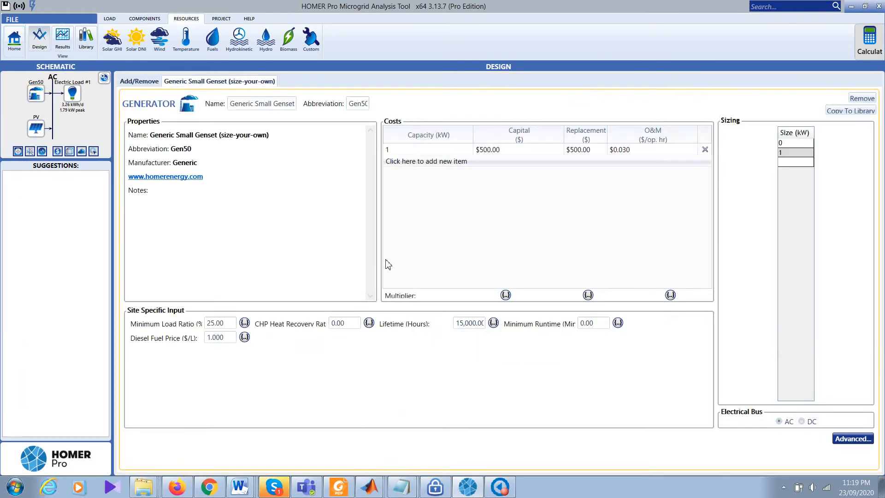
left_click(866, 99)
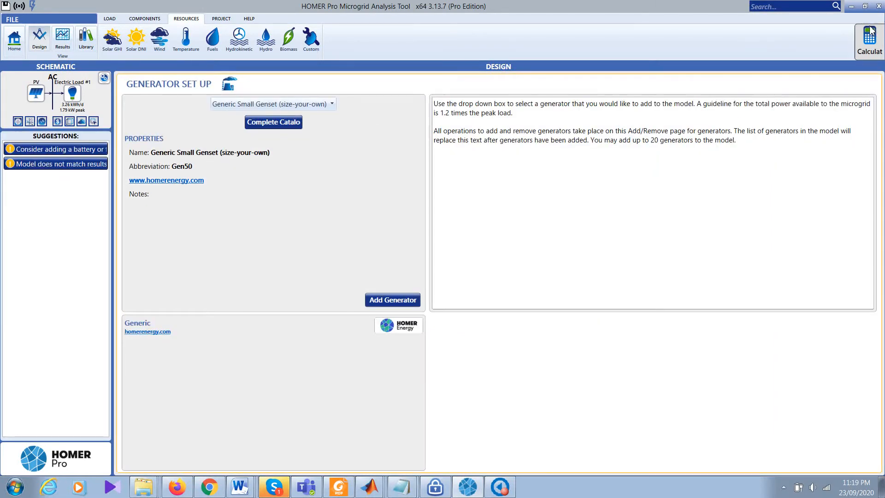
left_click(871, 41)
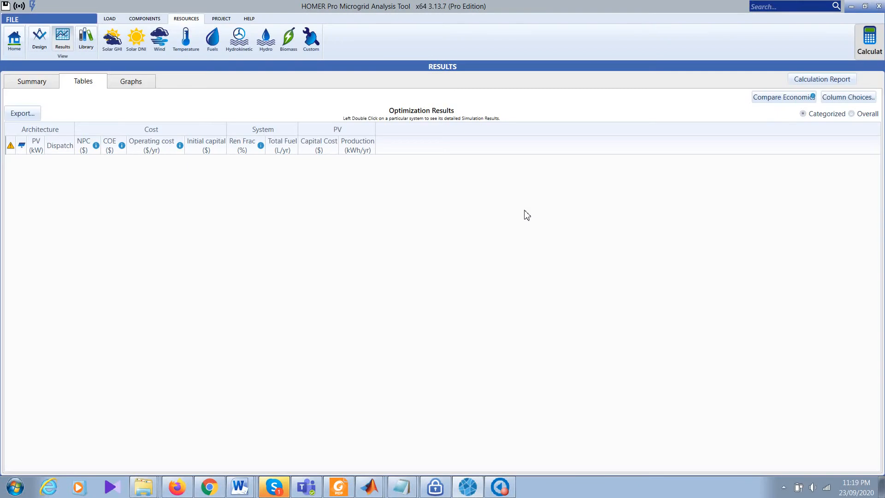
Step: Add 4, 5 and 6 kW to the PV search space and recalculate
left_click(32, 83)
left_click(15, 40)
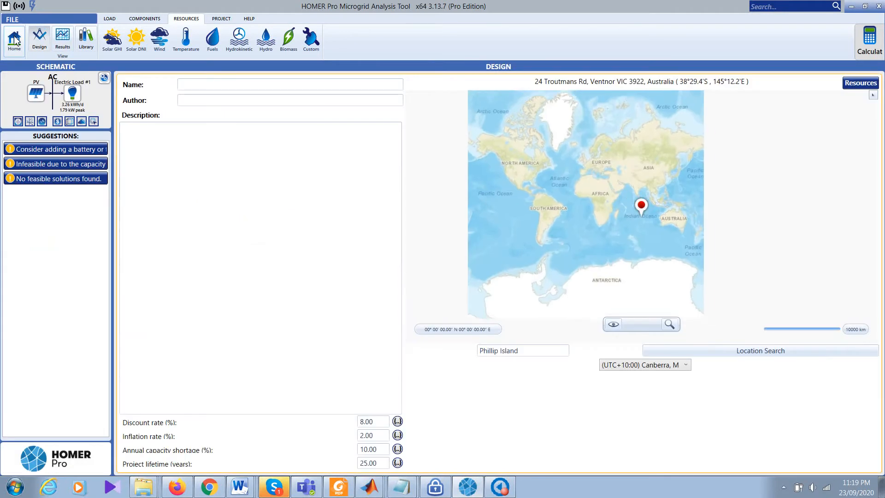
left_click(36, 95)
left_click(802, 204)
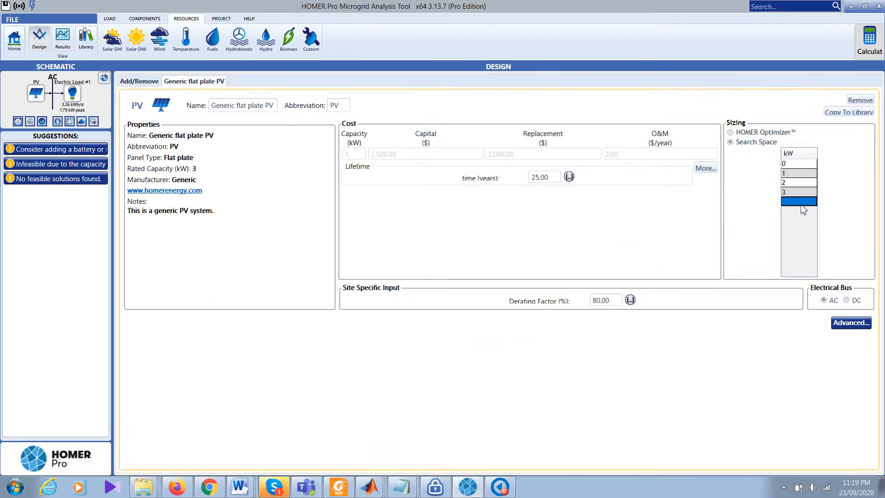
type("4")
key("Return")
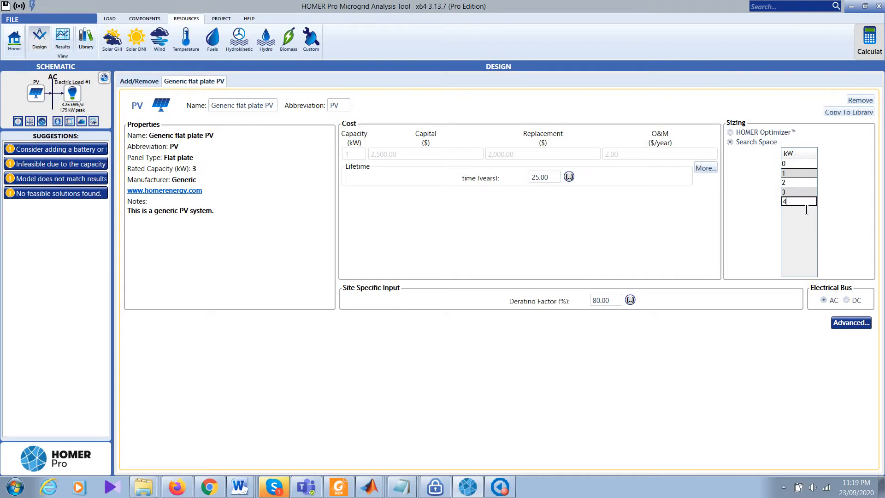
type("5")
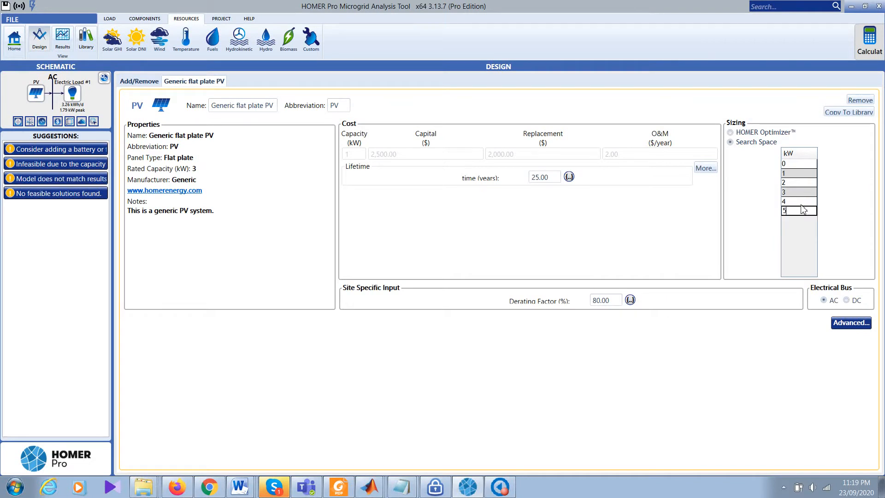
key("Return")
type("6")
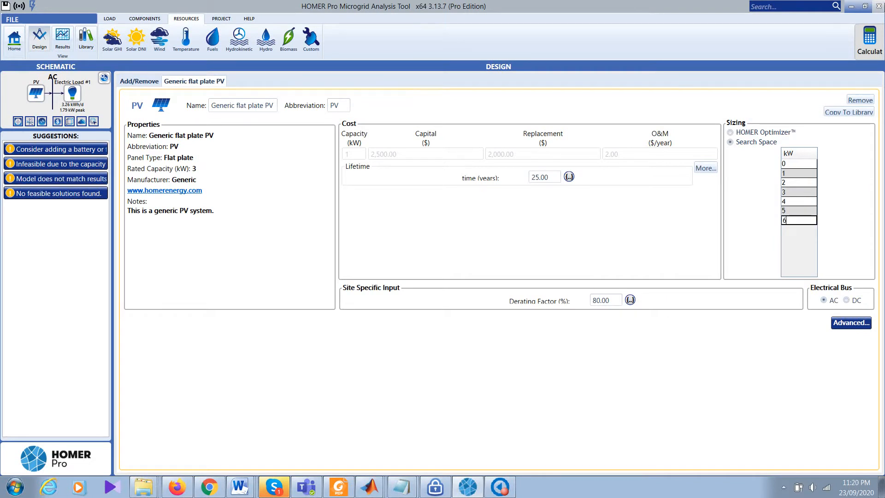
left_click(869, 54)
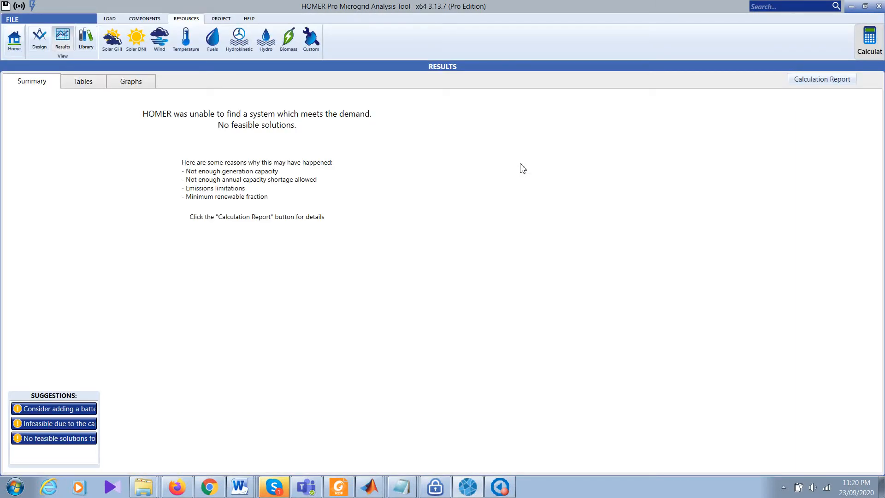
Step: Extend the PV search space to 8 kW, recalculate with no feasible result, and view Solar GHI data
left_click(14, 41)
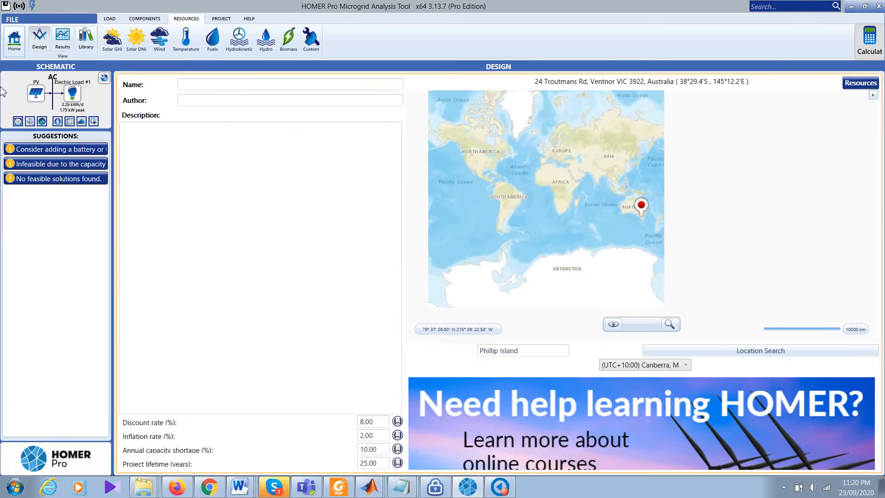
left_click(29, 94)
left_click(797, 230)
type("7")
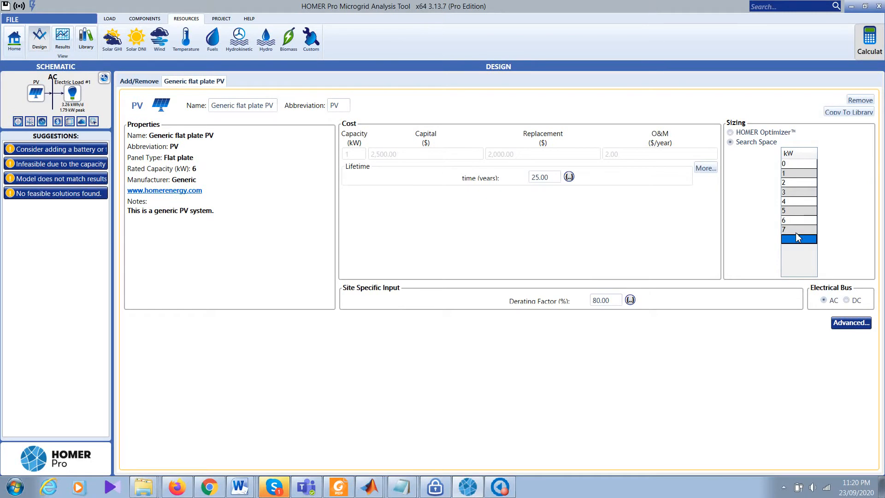
type("8")
key("Return")
left_click(880, 48)
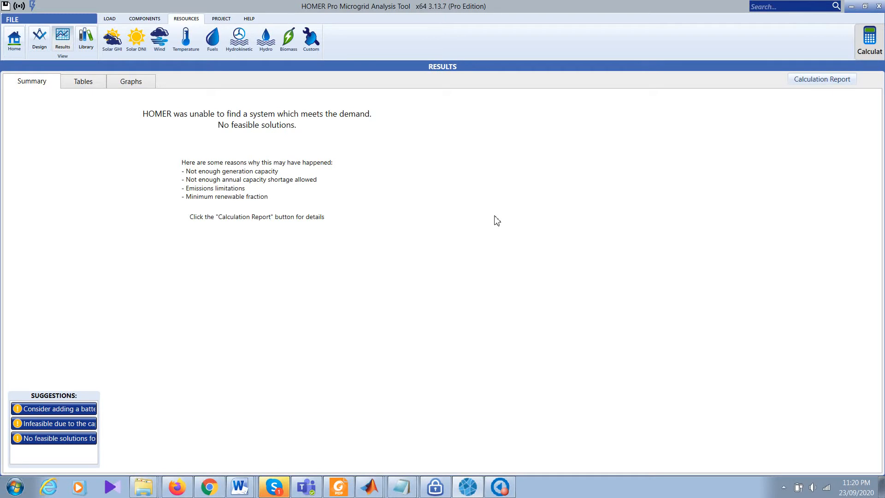
left_click(40, 39)
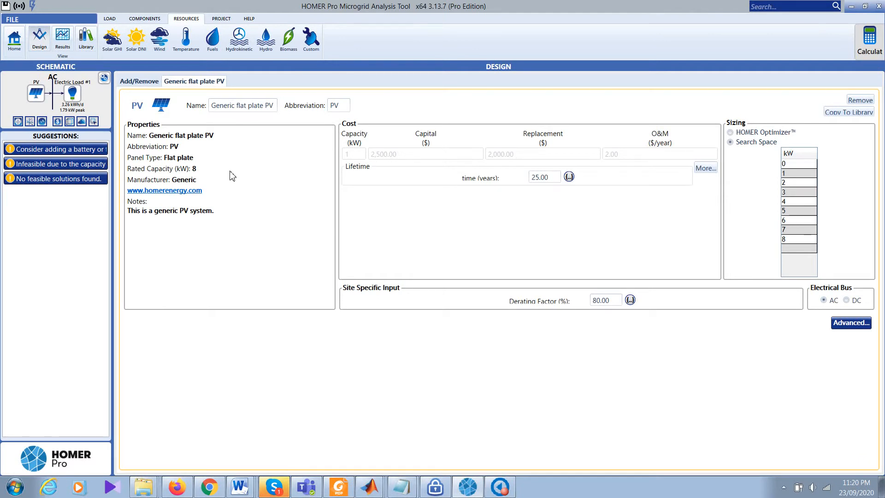
left_click(107, 42)
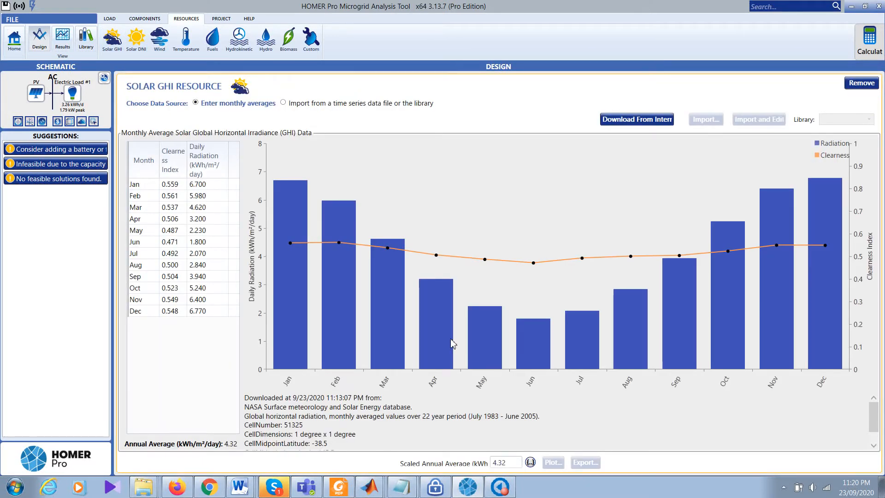
mouse_move(442, 327)
mouse_move(681, 341)
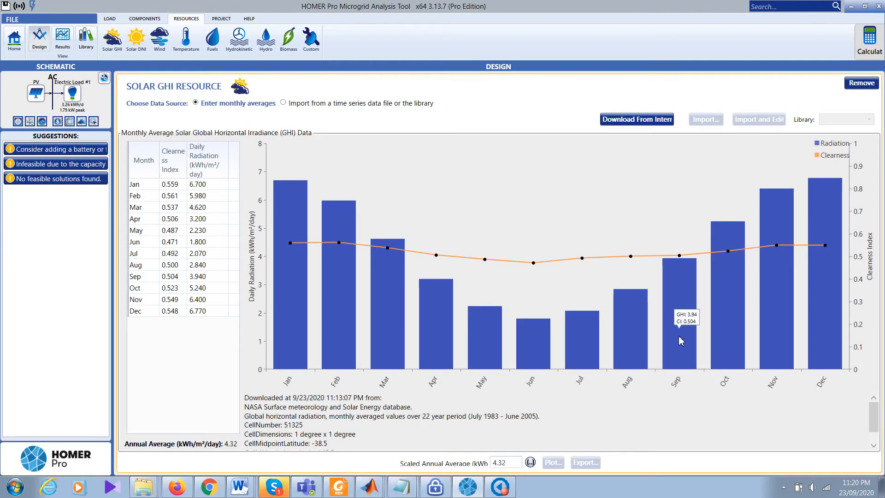
mouse_move(469, 341)
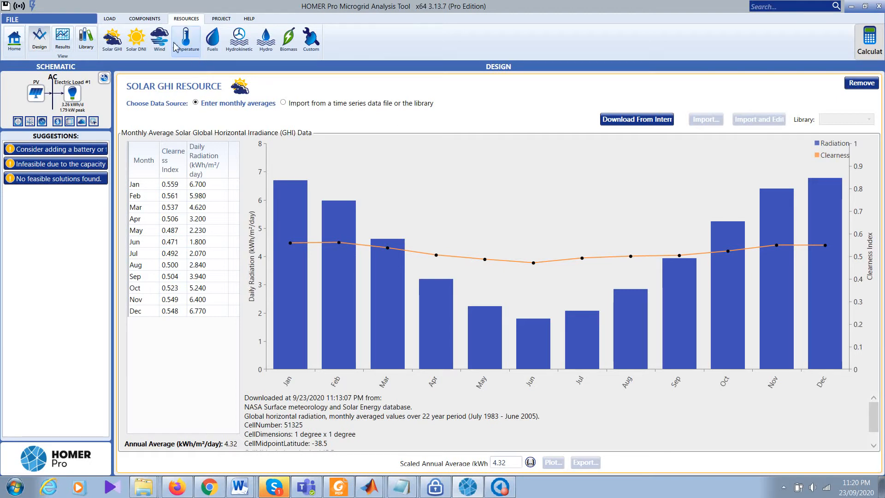
Step: Add an Autosize Genset diesel generator to the microgrid from the generator list
left_click(160, 40)
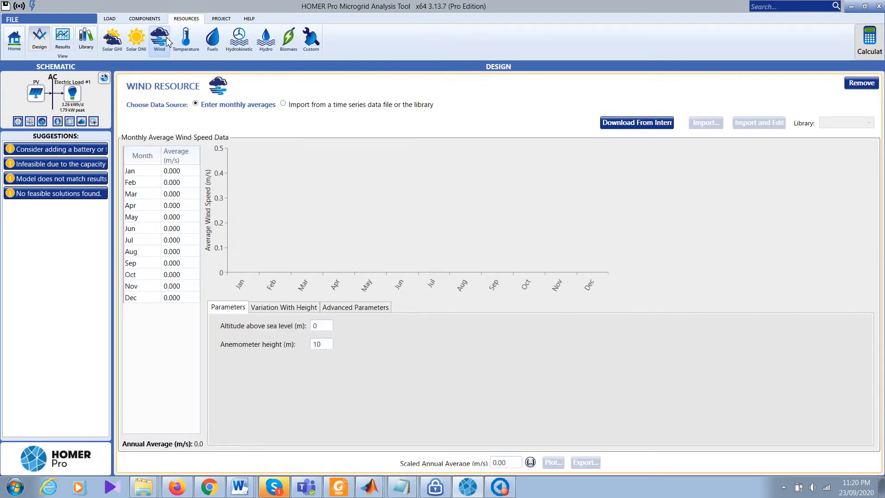
left_click(133, 21)
left_click(137, 39)
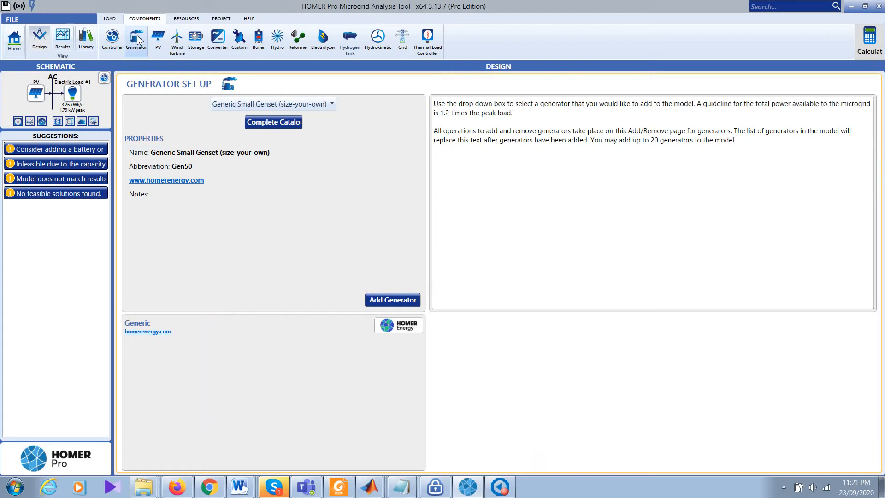
left_click(308, 104)
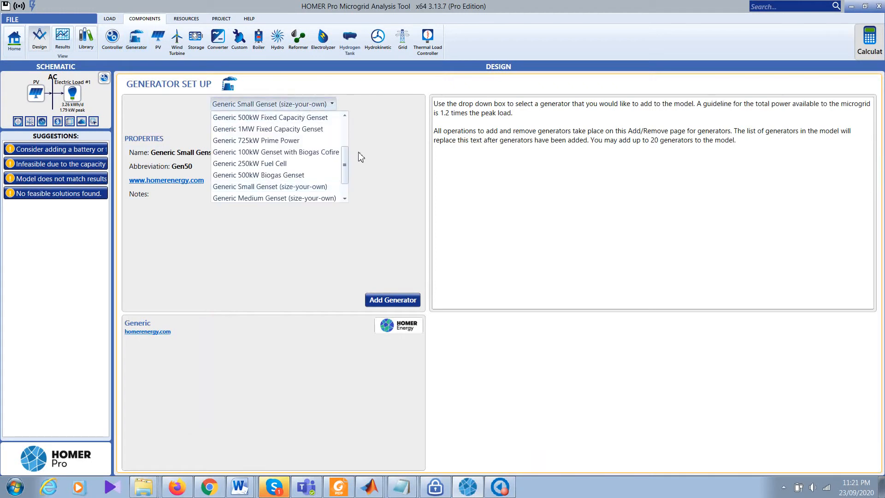
left_click_drag(344, 164, 344, 138)
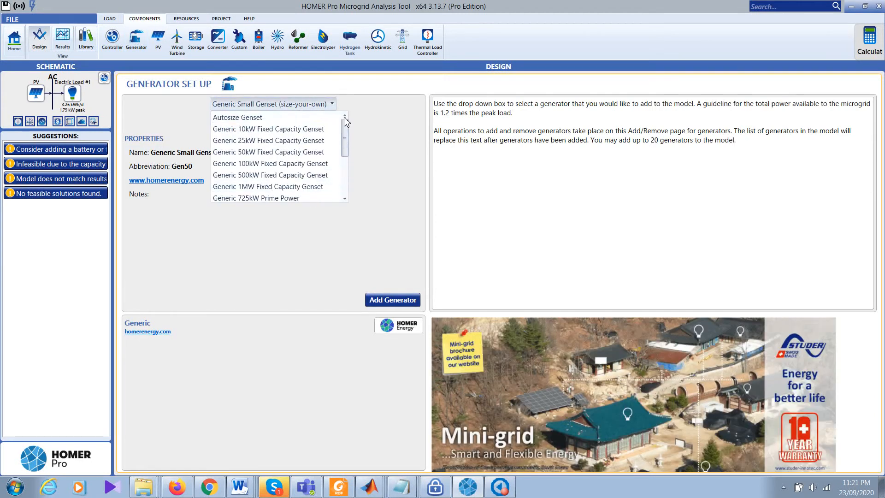
left_click(253, 120)
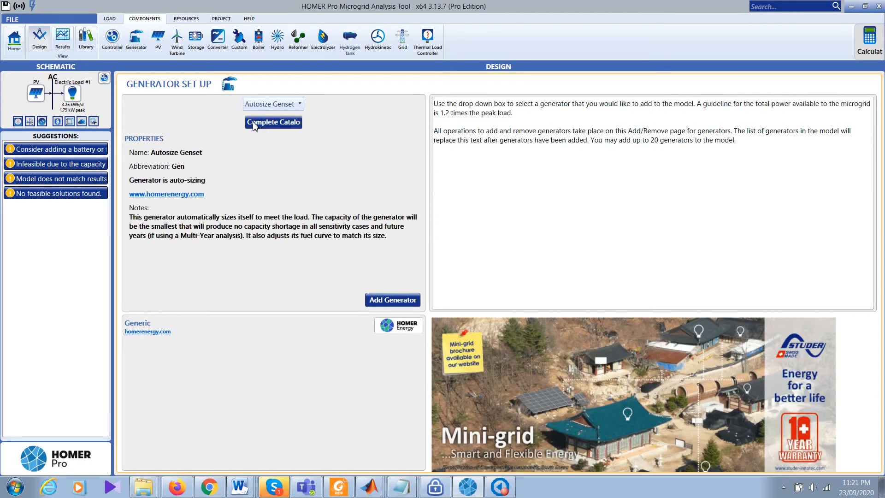
left_click(405, 301)
Step: Calculate results: PV-plus-generator NPC is $35,973 versus the $41,228 generator-only base case
left_click(871, 47)
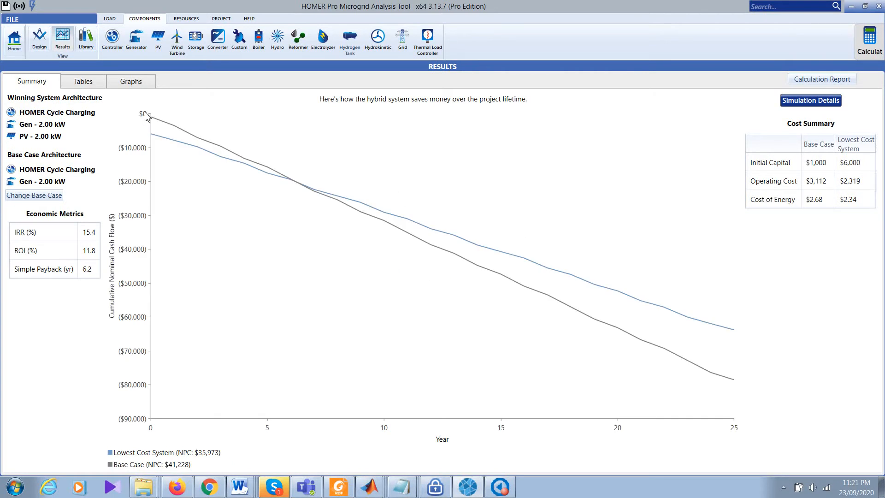
left_click(37, 50)
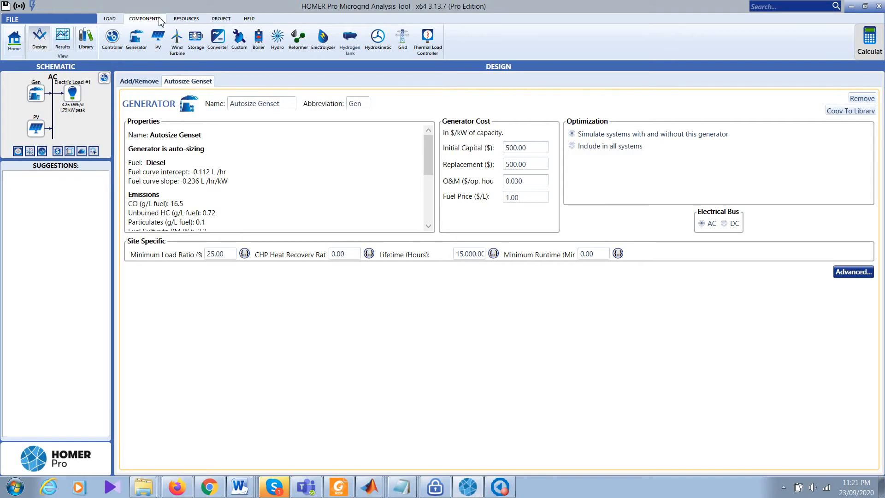
Step: Reopen the Generic flat plate PV settings with their 0–8 kW sizing search space
left_click(184, 18)
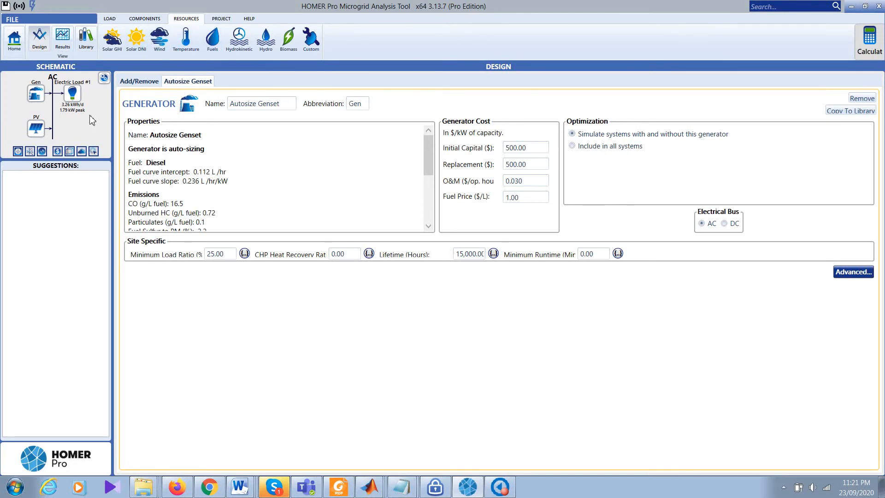
left_click(36, 128)
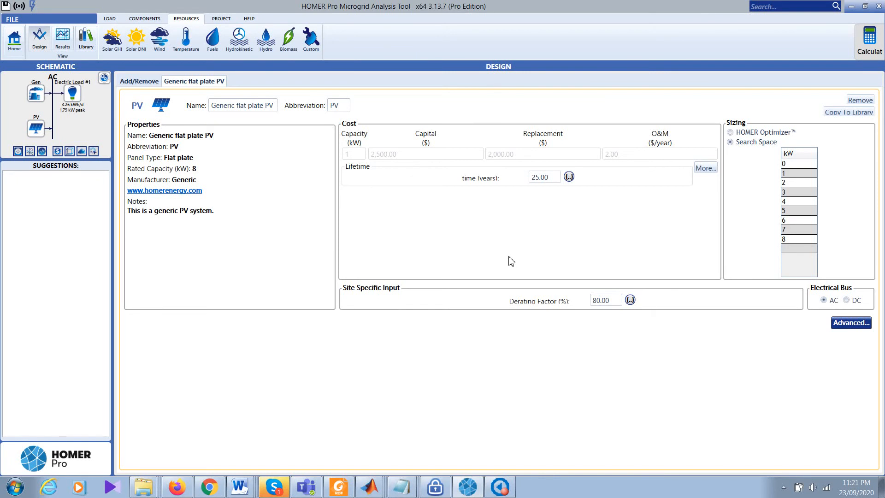
Step: Show the controller setup listing HOMER Cycle Charging and HOMER Load Following dispatch strategies
left_click(104, 78)
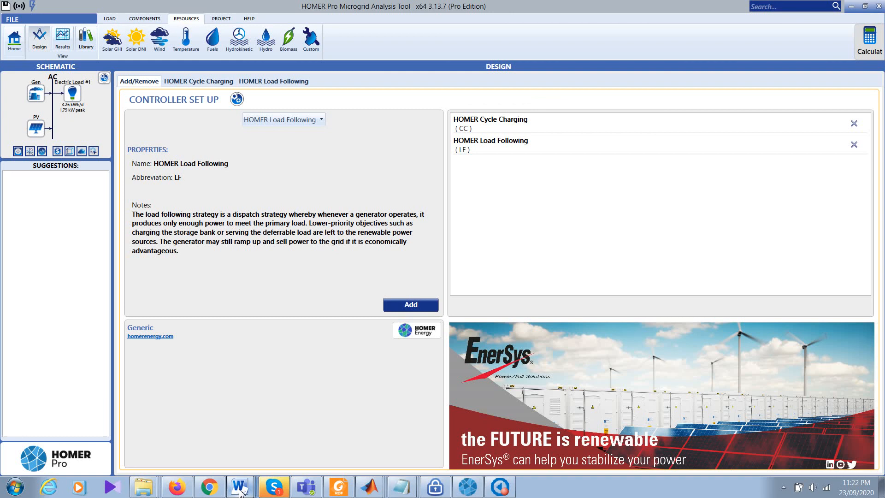
left_click(508, 492)
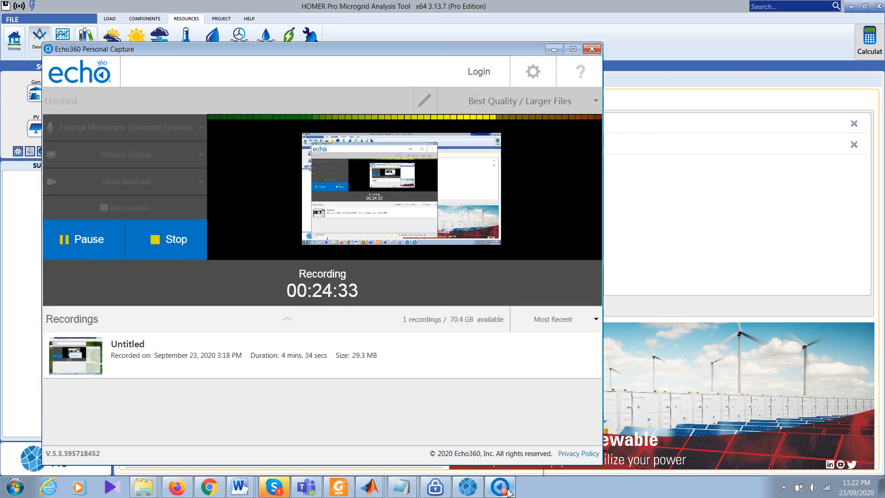